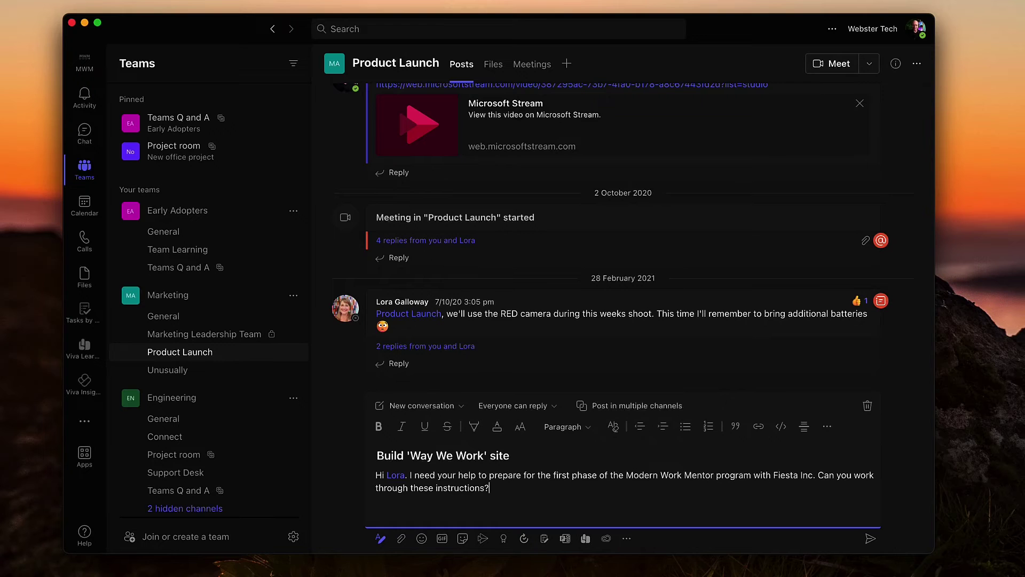
Step: Upload Build the Way We Work community platform copy.docx from Downloads into the Product Launch Campaign assets folder
{"action": "left_click", "coordinate": [498, 70]}
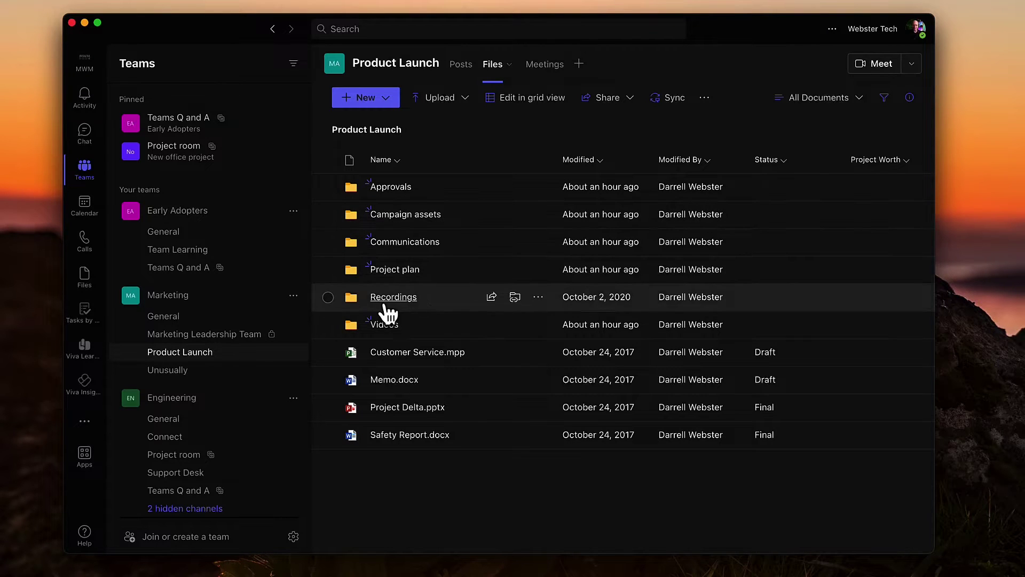
{"action": "left_click", "coordinate": [419, 218]}
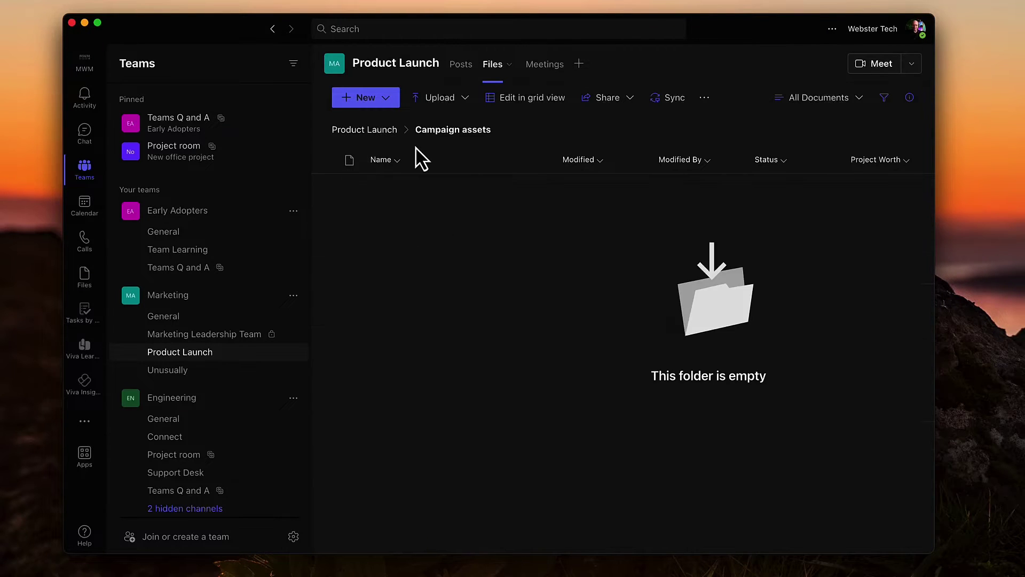
{"action": "left_click", "coordinate": [427, 100]}
{"action": "left_click", "coordinate": [420, 124]}
{"action": "left_click", "coordinate": [293, 232]}
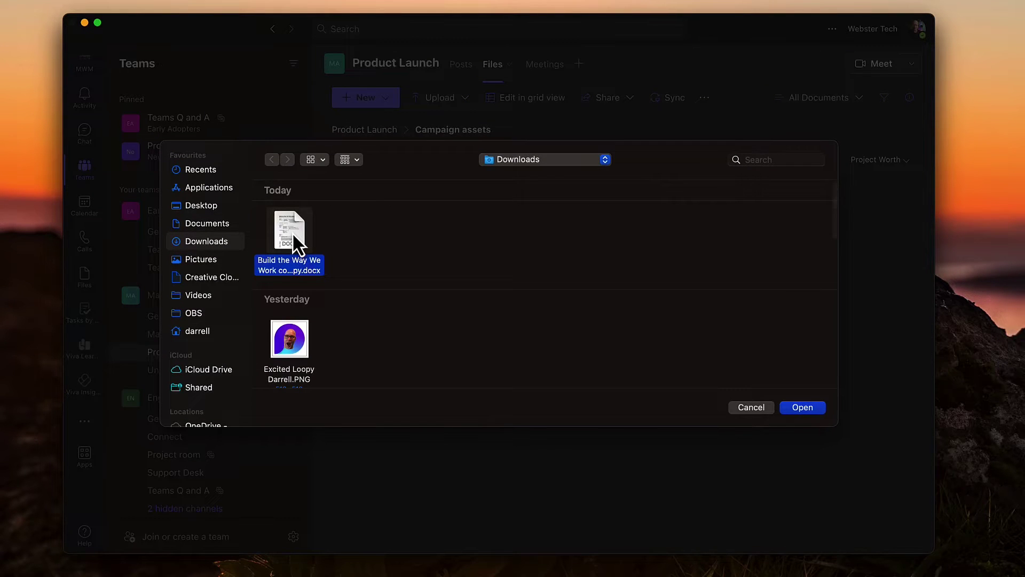
{"action": "left_click", "coordinate": [803, 407]}
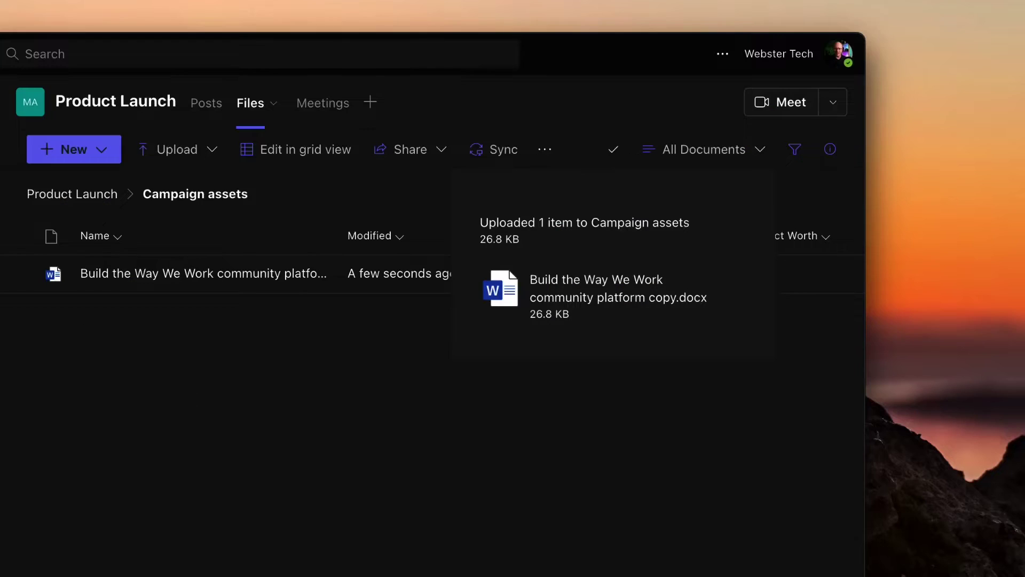
Step: Back in Posts, attach the Campaign assets Build the Way We Work document to the draft as a shared link
{"action": "left_click", "coordinate": [60, 194]}
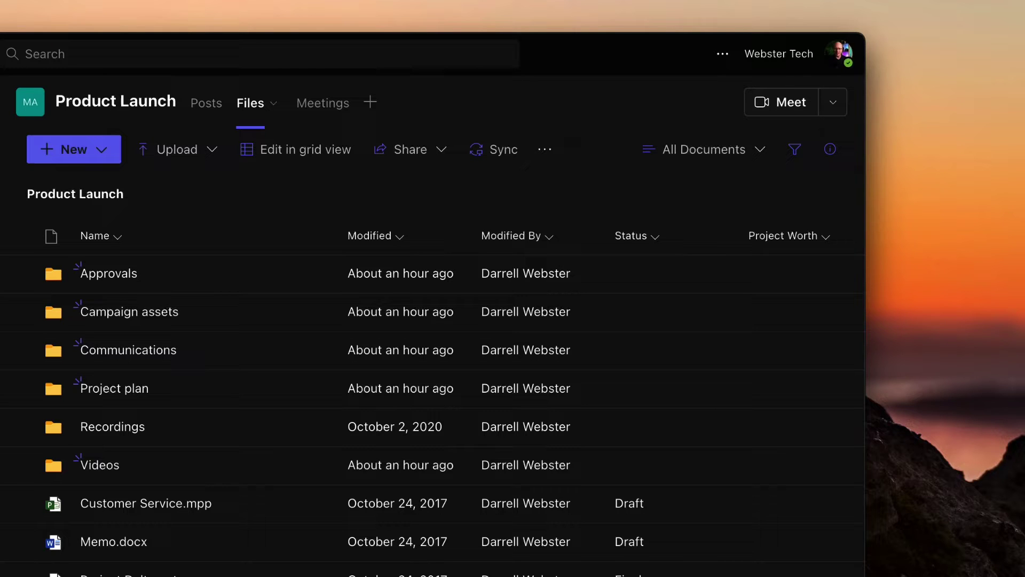
{"action": "left_click", "coordinate": [205, 105]}
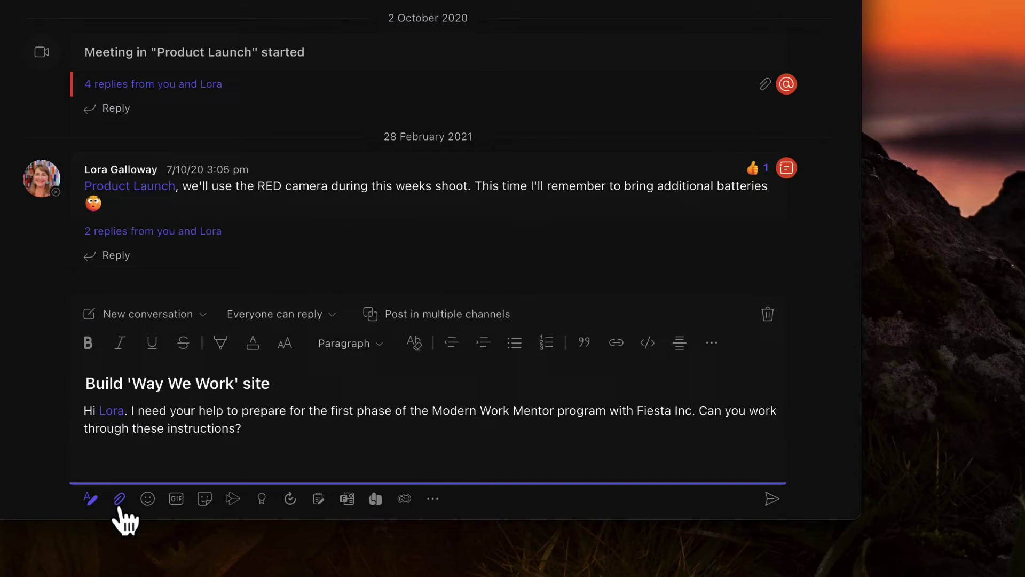
{"action": "left_click", "coordinate": [120, 500]}
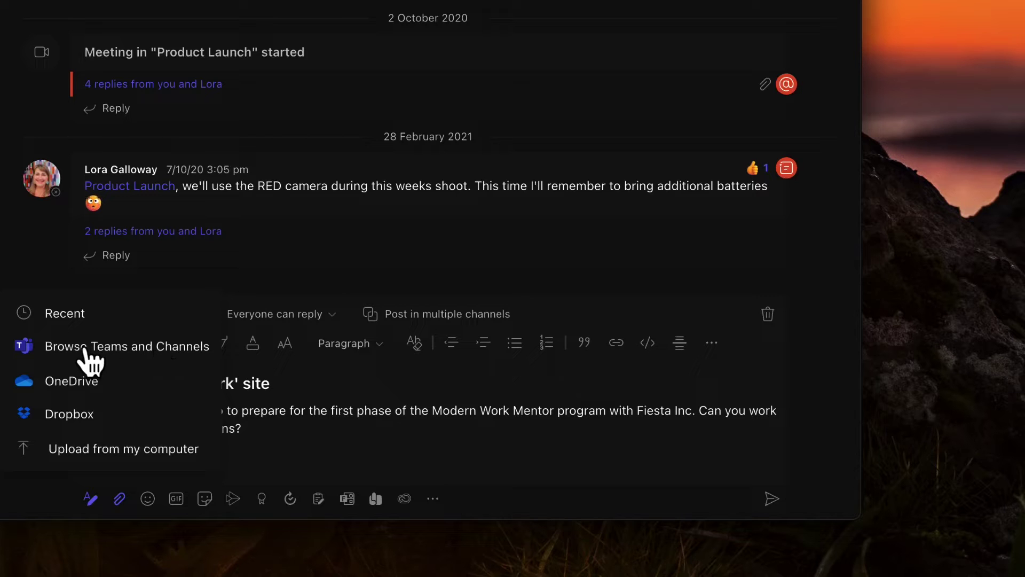
{"action": "left_click", "coordinate": [84, 348]}
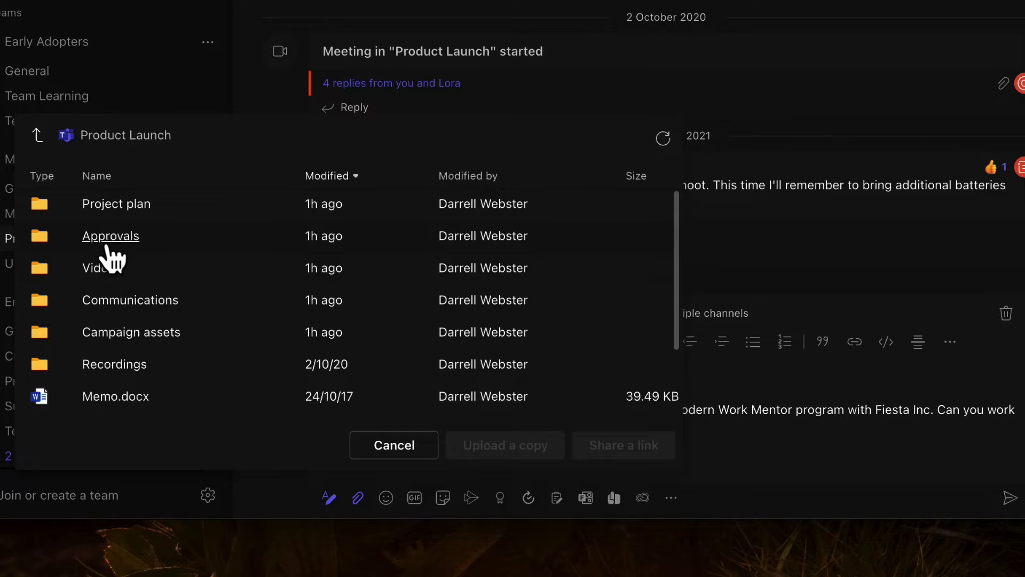
{"action": "left_click", "coordinate": [128, 334]}
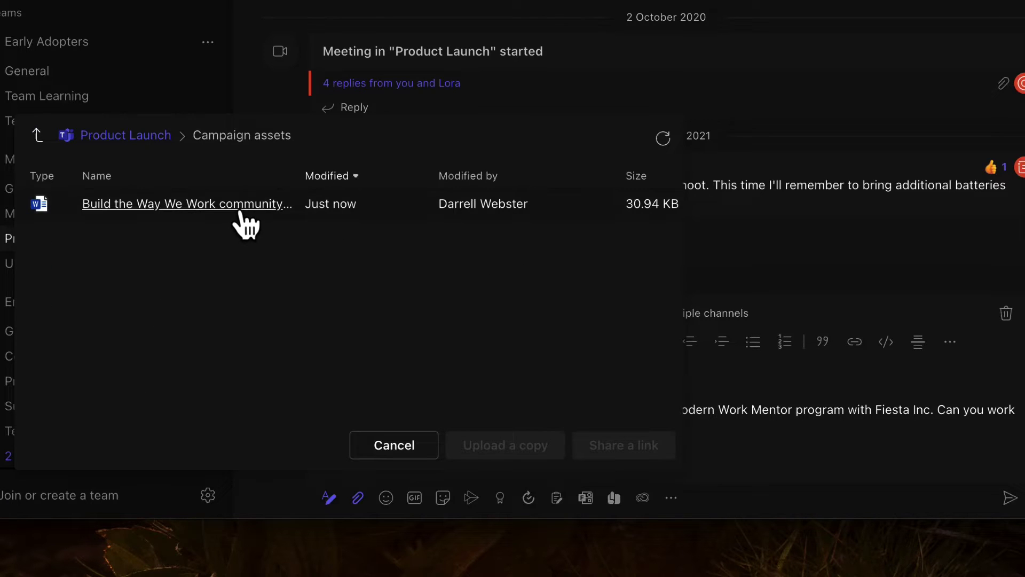
{"action": "left_click", "coordinate": [240, 211]}
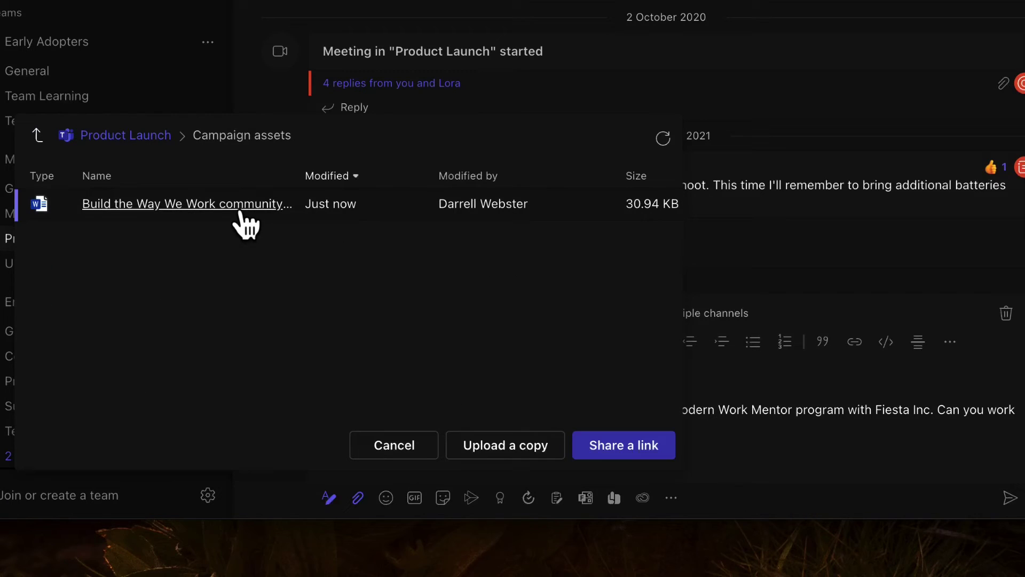
{"action": "left_click", "coordinate": [643, 453]}
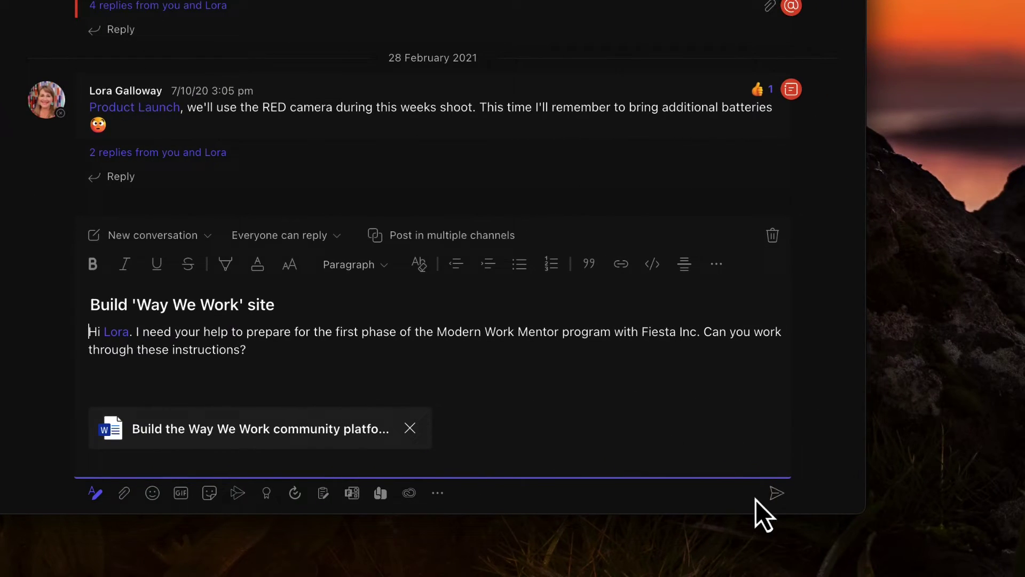
Step: Send the post, then reply in its thread with an uploaded copy of the Build the Way We Work docx
{"action": "left_click", "coordinate": [779, 496]}
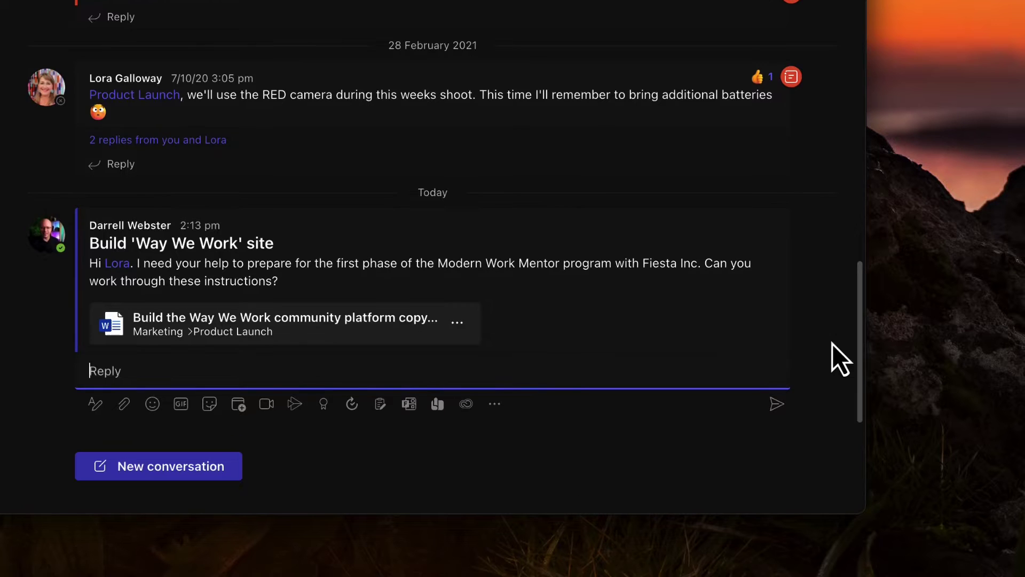
{"action": "left_click", "coordinate": [124, 404]}
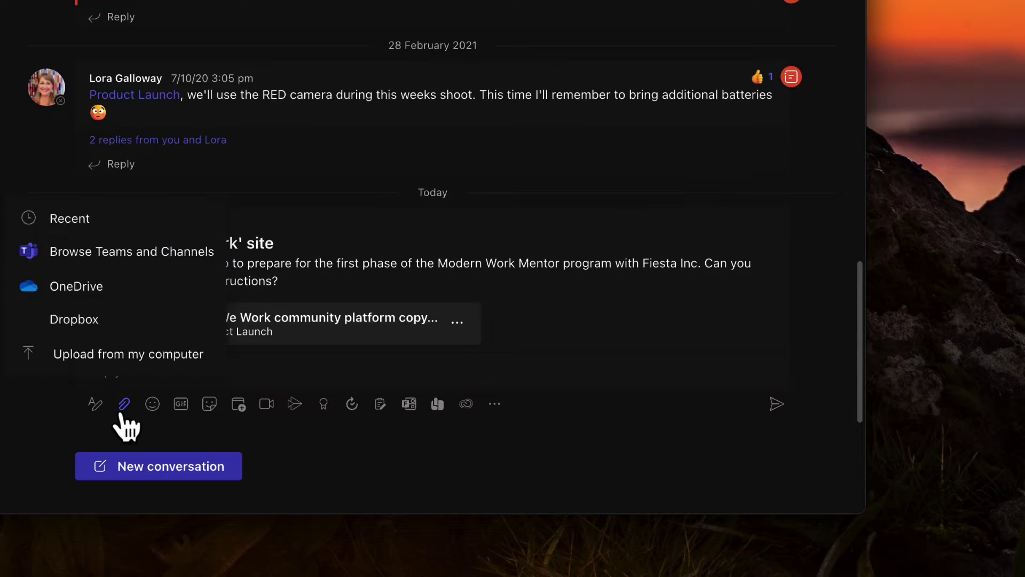
{"action": "left_click", "coordinate": [107, 357]}
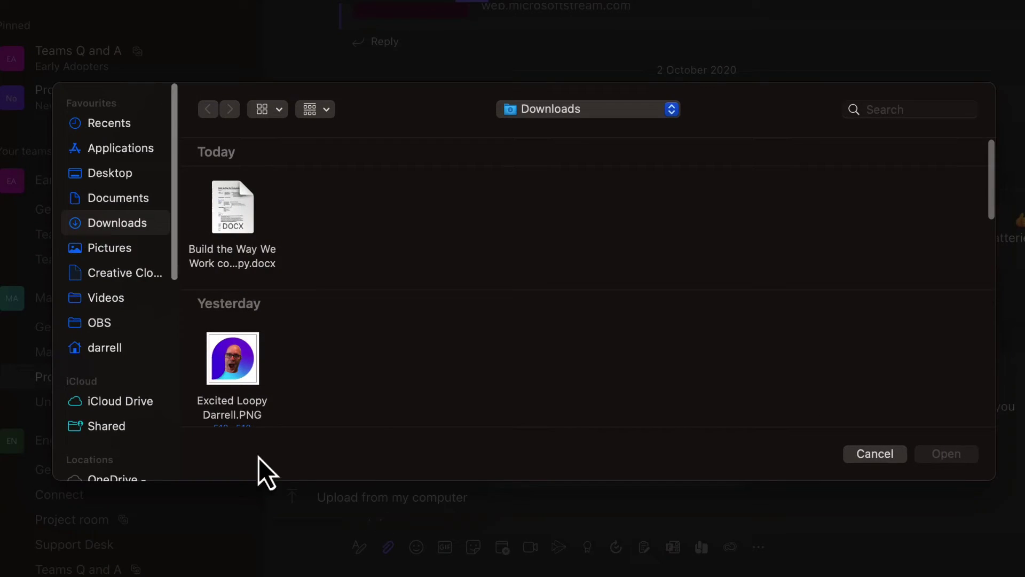
{"action": "left_click", "coordinate": [239, 212]}
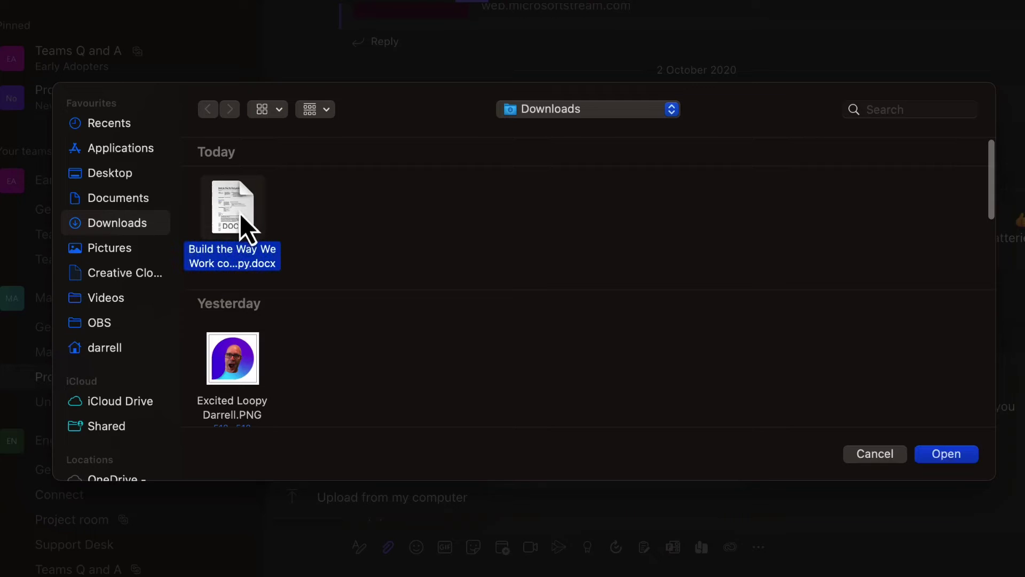
{"action": "left_click", "coordinate": [940, 460]}
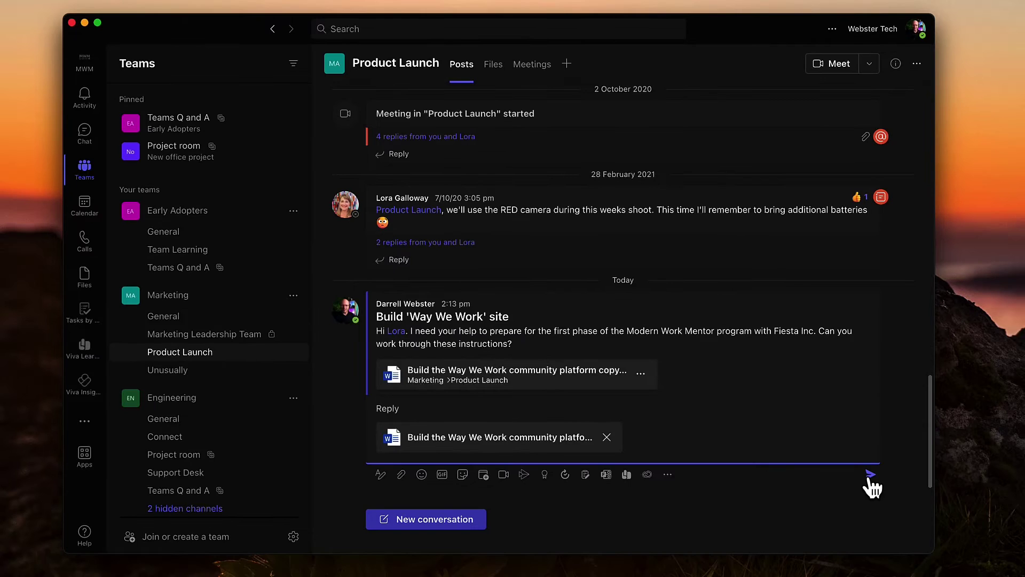
{"action": "left_click", "coordinate": [870, 475]}
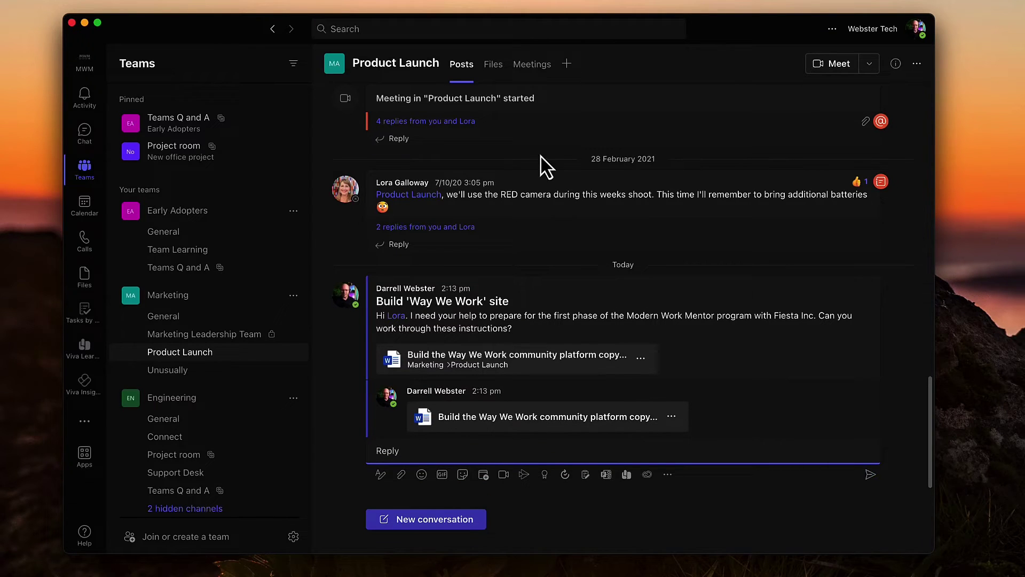
{"action": "left_click", "coordinate": [494, 67]}
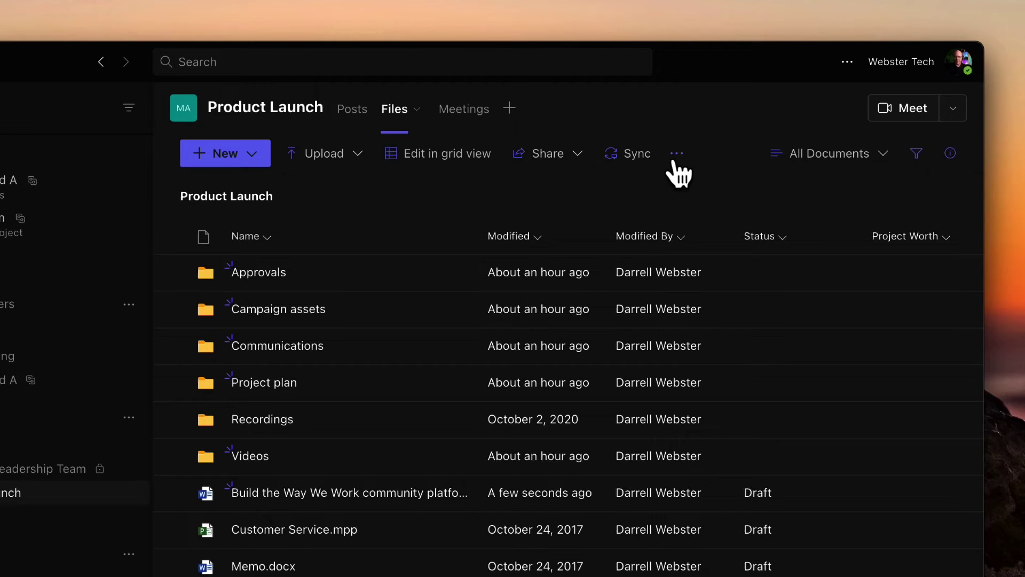
Step: From the Files toolbar's overflow menu, add a Product Launch shortcut to OneDrive
{"action": "left_click", "coordinate": [676, 155]}
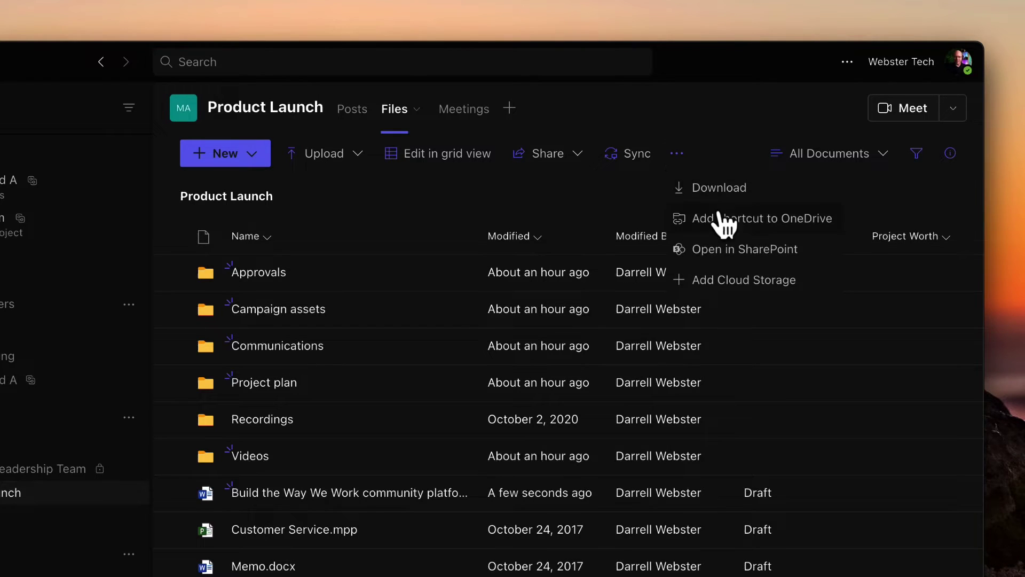
{"action": "left_click", "coordinate": [771, 227]}
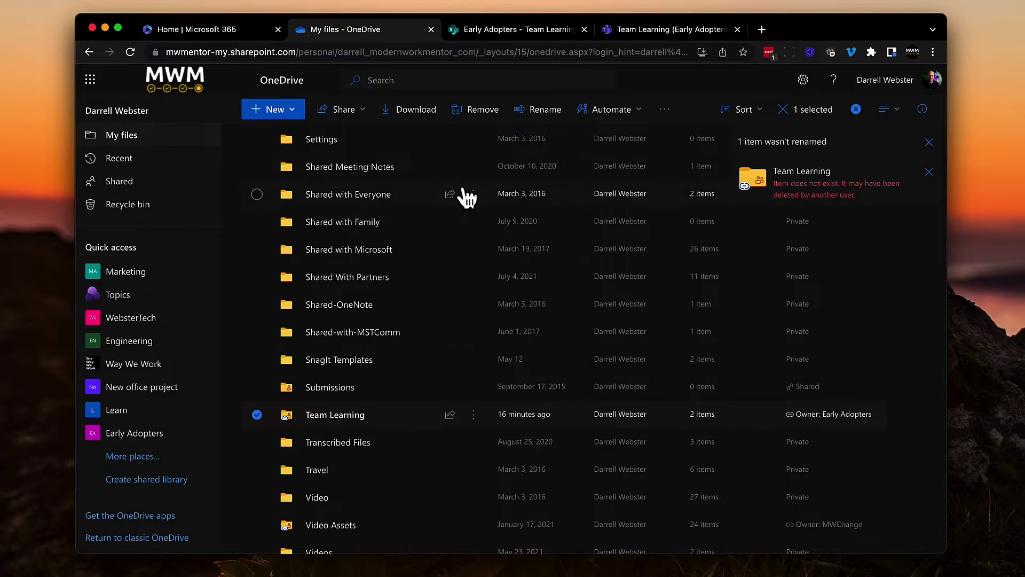
Step: Reload OneDrive My files and scroll down to the Marketing-owned Product Launch shortcut
{"action": "left_click", "coordinate": [128, 53]}
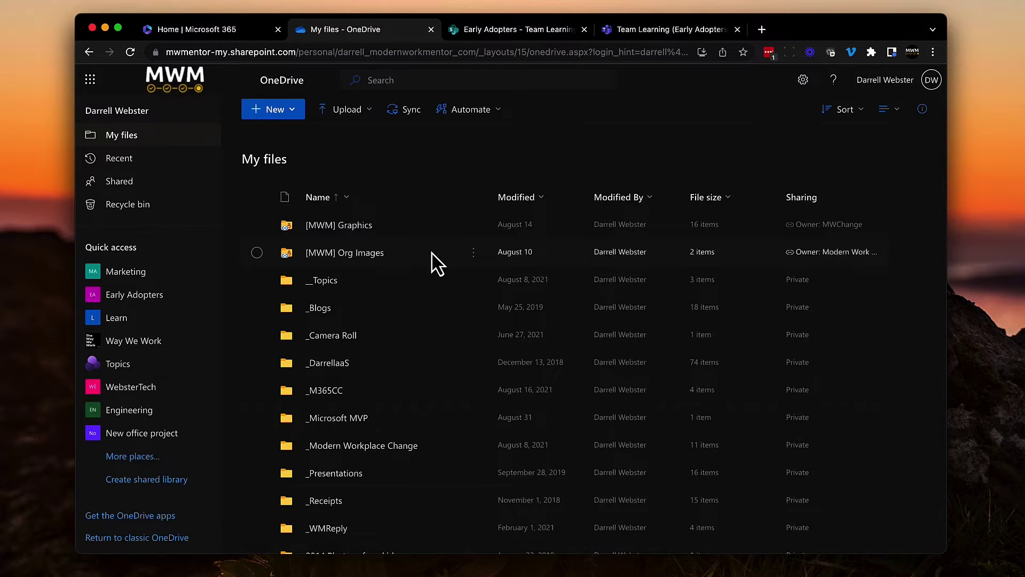
{"action": "scroll", "coordinate": [453, 298], "scroll_direction": "down", "scroll_amount": 3}
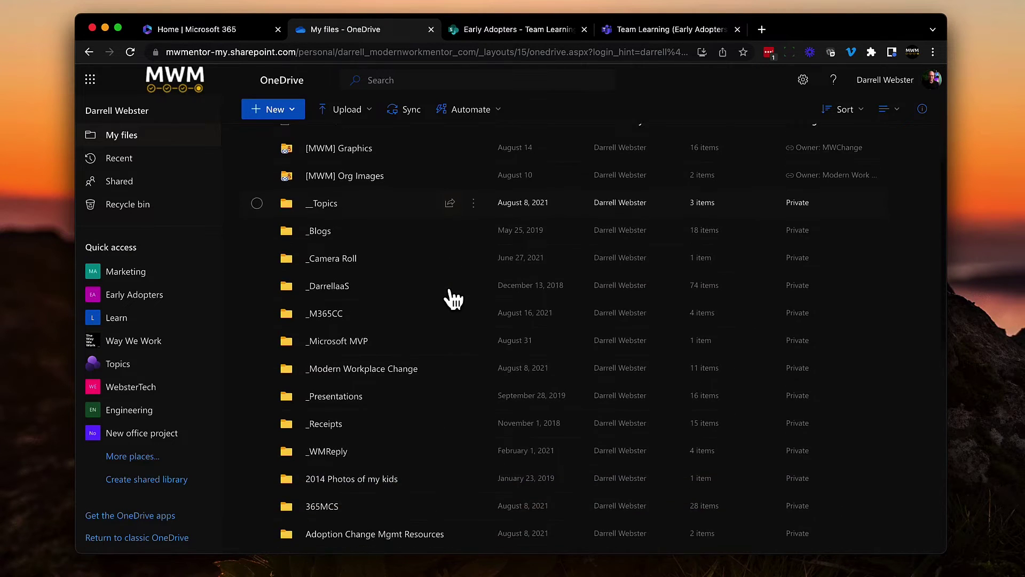
{"action": "scroll", "coordinate": [453, 297], "scroll_direction": "down", "scroll_amount": 3}
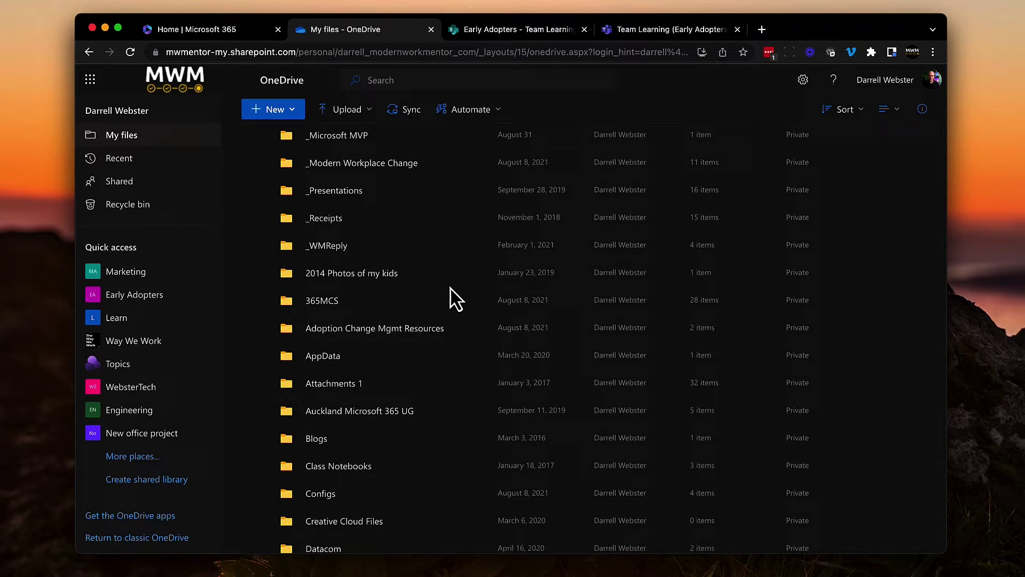
{"action": "scroll", "coordinate": [453, 298], "scroll_direction": "down", "scroll_amount": 3}
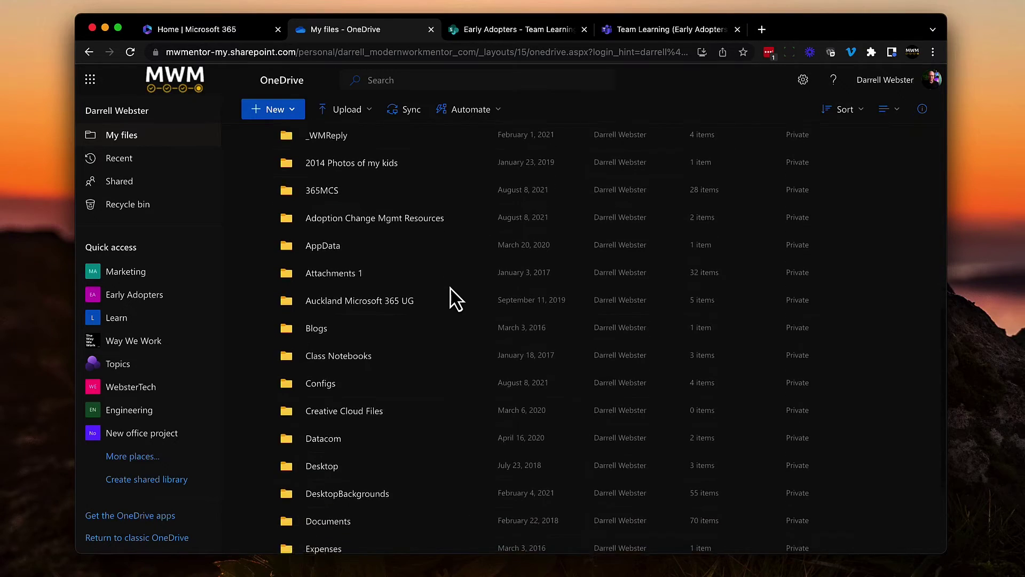
{"action": "scroll", "coordinate": [453, 298], "scroll_direction": "down", "scroll_amount": 5}
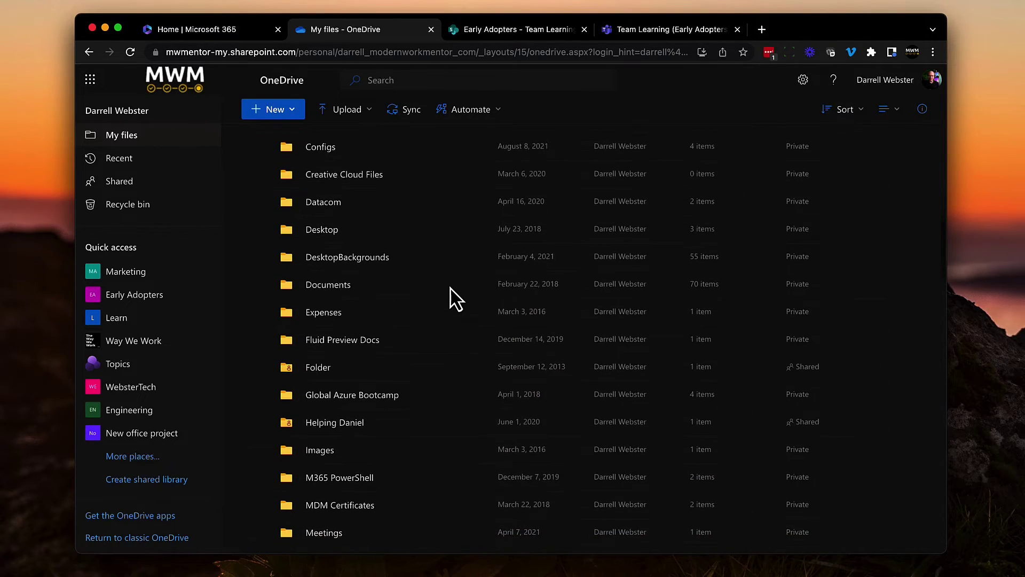
{"action": "scroll", "coordinate": [453, 297], "scroll_direction": "down", "scroll_amount": 10}
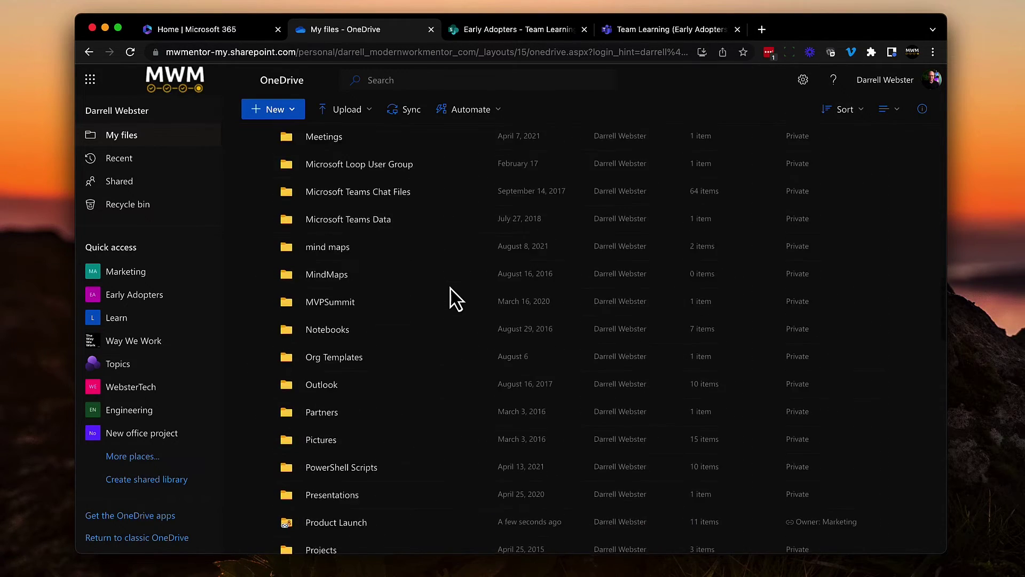
{"action": "scroll", "coordinate": [454, 298], "scroll_direction": "down", "scroll_amount": 5}
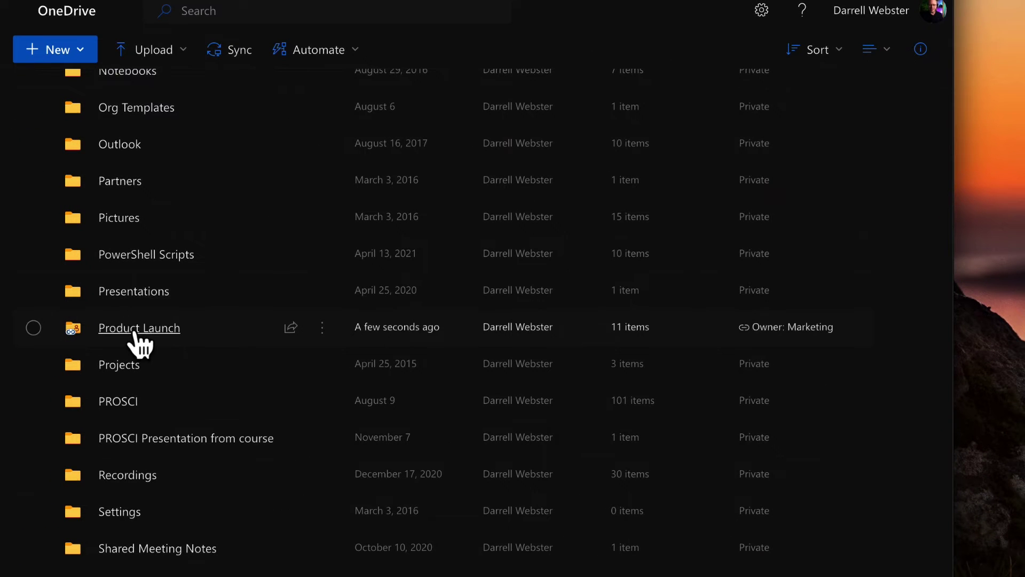
{"action": "left_click", "coordinate": [138, 334]}
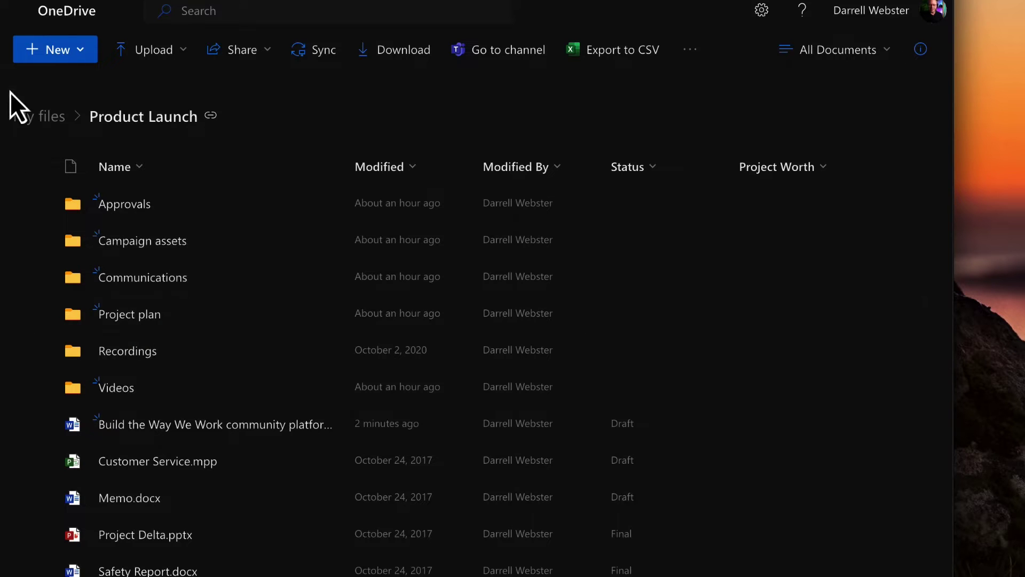
{"action": "left_click", "coordinate": [37, 119]}
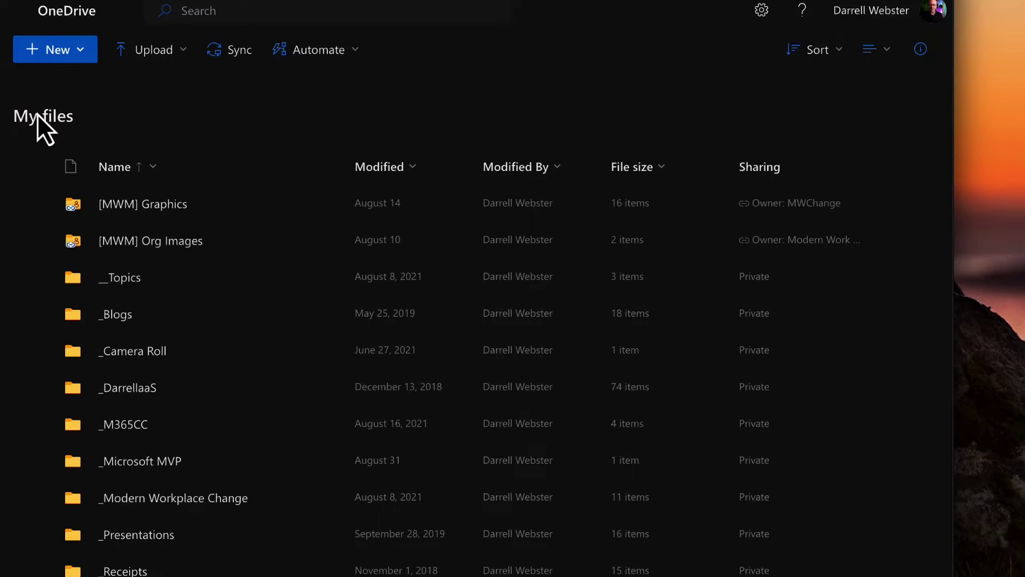
{"action": "scroll", "coordinate": [338, 460], "scroll_direction": "down", "scroll_amount": 12}
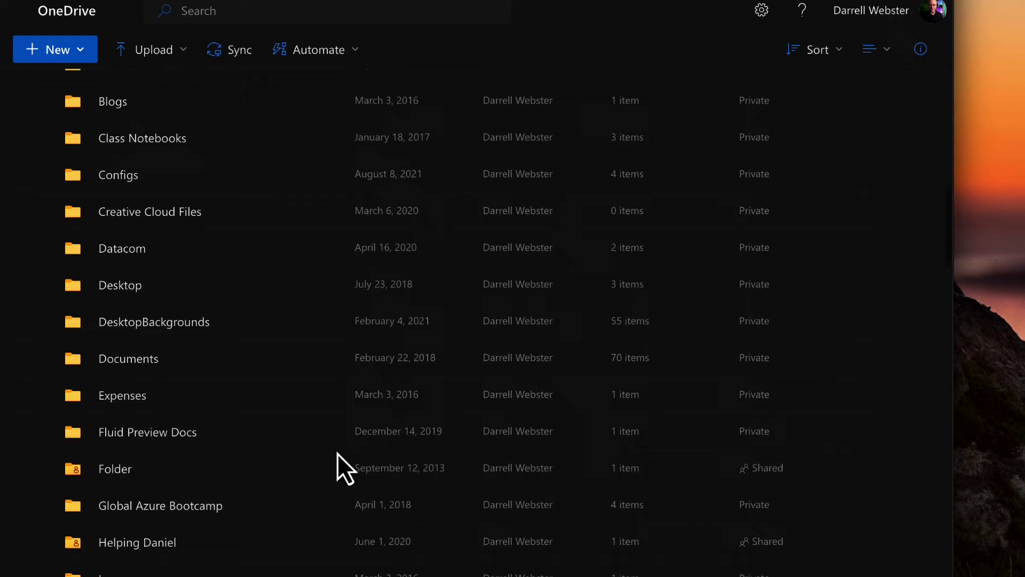
{"action": "scroll", "coordinate": [338, 453], "scroll_direction": "down", "scroll_amount": 13}
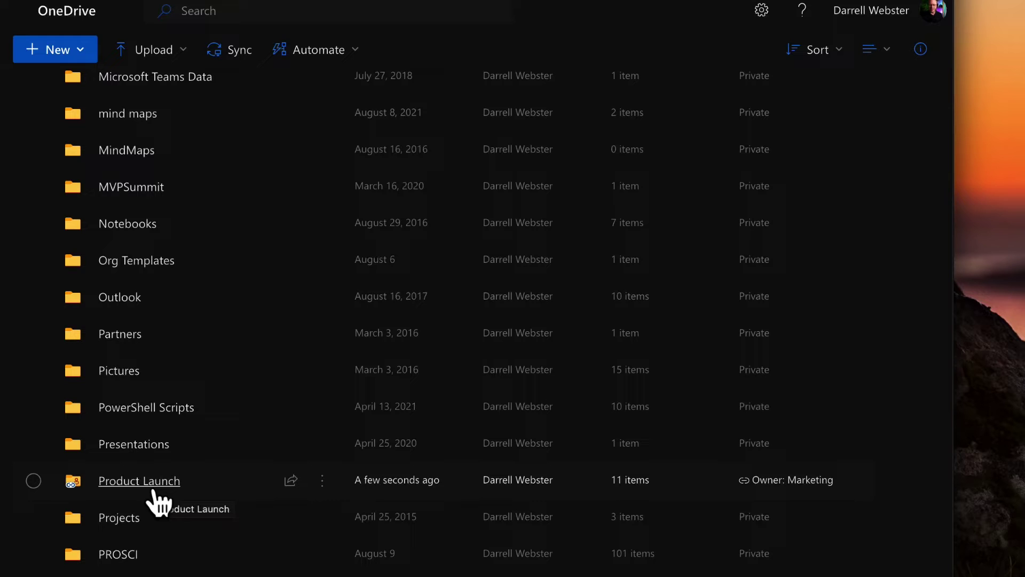
{"action": "scroll", "coordinate": [155, 502], "scroll_direction": "up", "scroll_amount": 20}
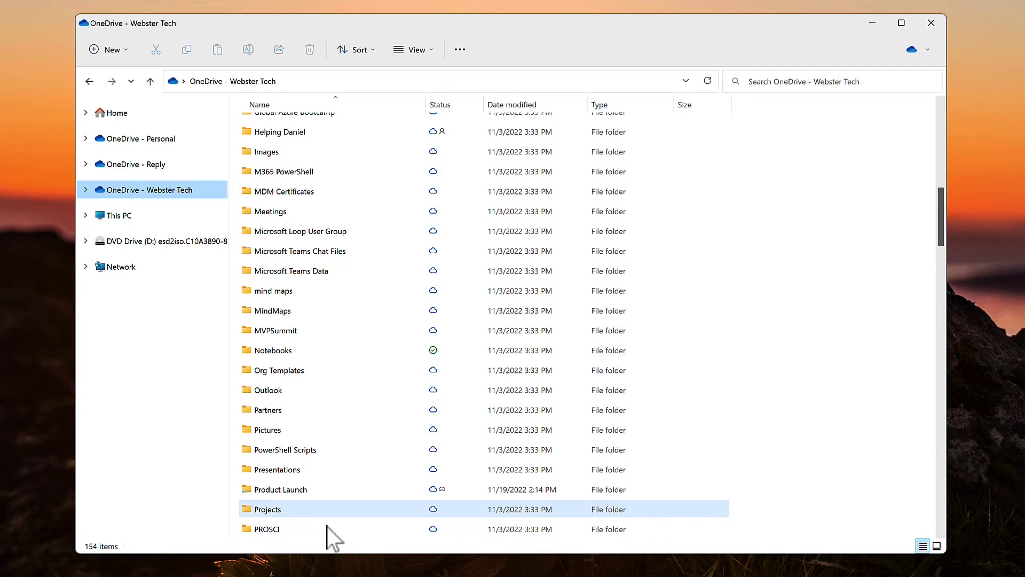
Step: Open the Product Launch folder under OneDrive - Webster Tech and select the Memo document
{"action": "left_click", "coordinate": [271, 492]}
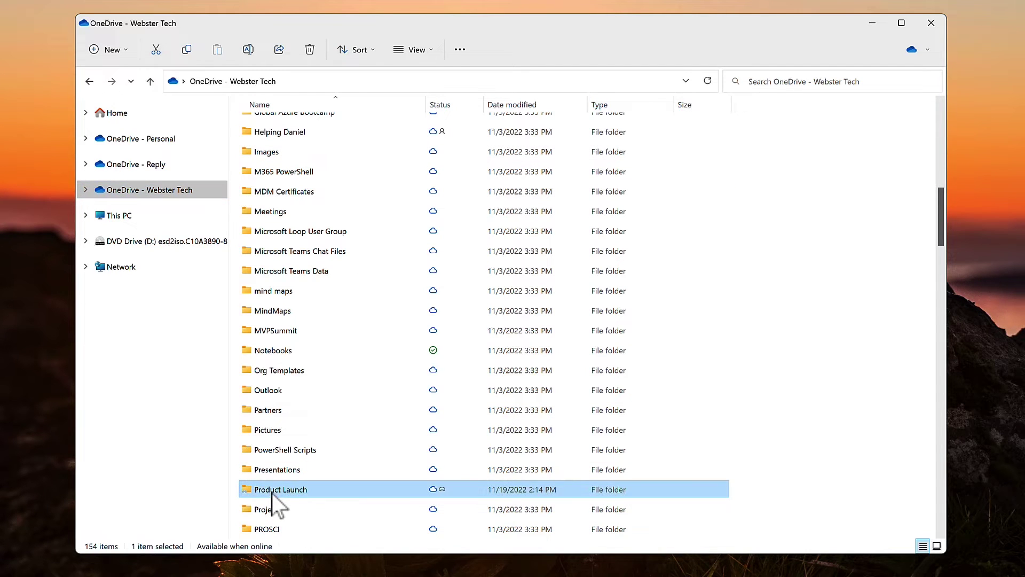
{"action": "double_click", "coordinate": [271, 492]}
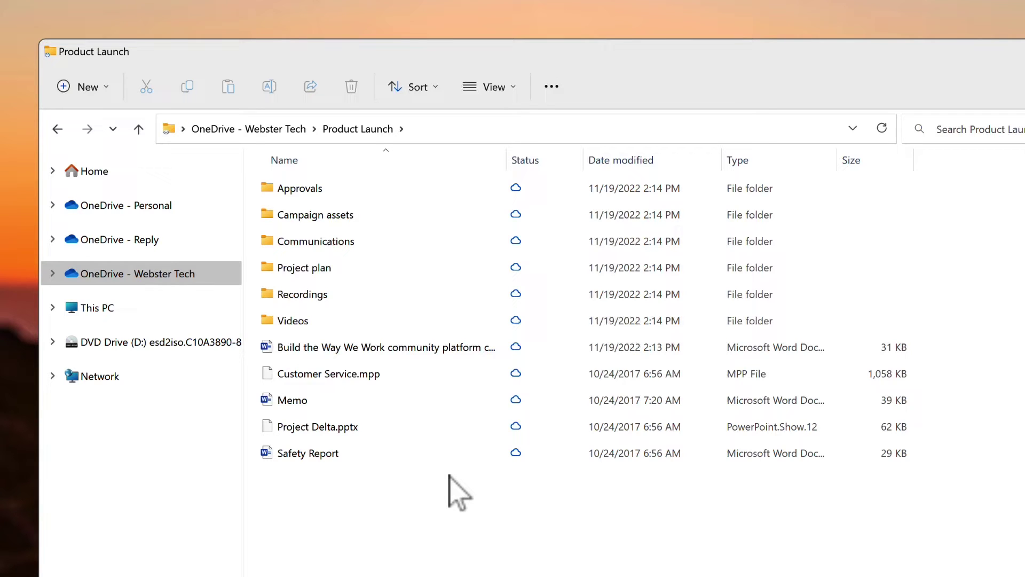
{"action": "left_click", "coordinate": [293, 400]}
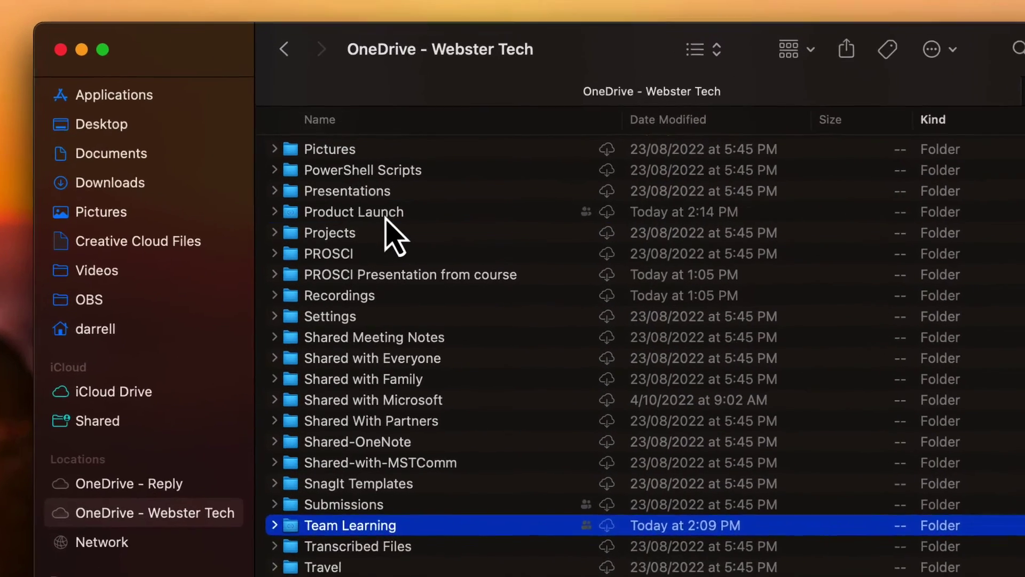
Step: Select the Product Launch folder in Finder's OneDrive - Webster Tech location
{"action": "left_click", "coordinate": [348, 163]}
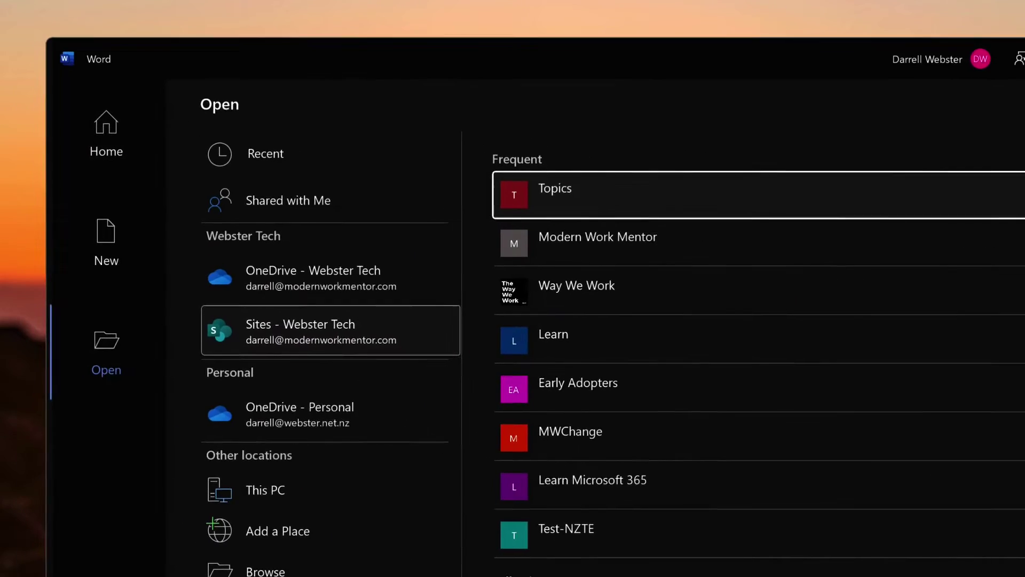
{"action": "left_click", "coordinate": [106, 133]}
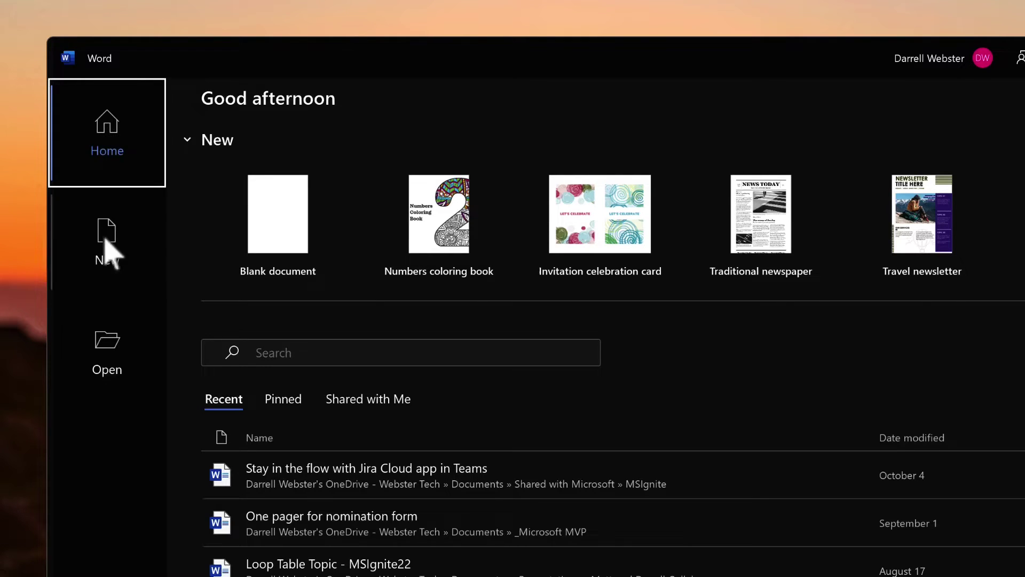
{"action": "left_click", "coordinate": [113, 369]}
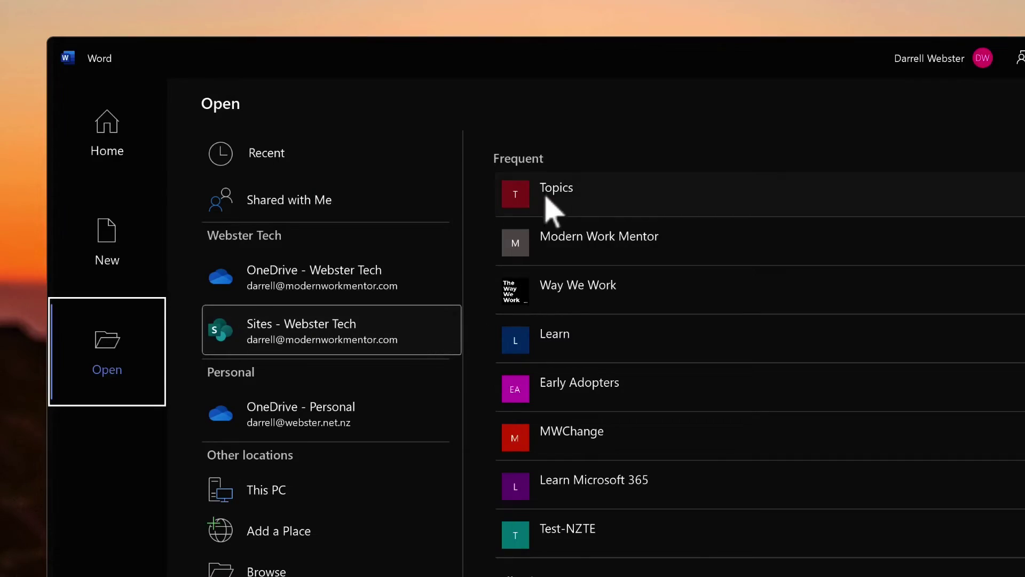
Step: Open the Word file from Early Adopters Documents > Team Learning > Build documents
{"action": "left_click", "coordinate": [593, 400]}
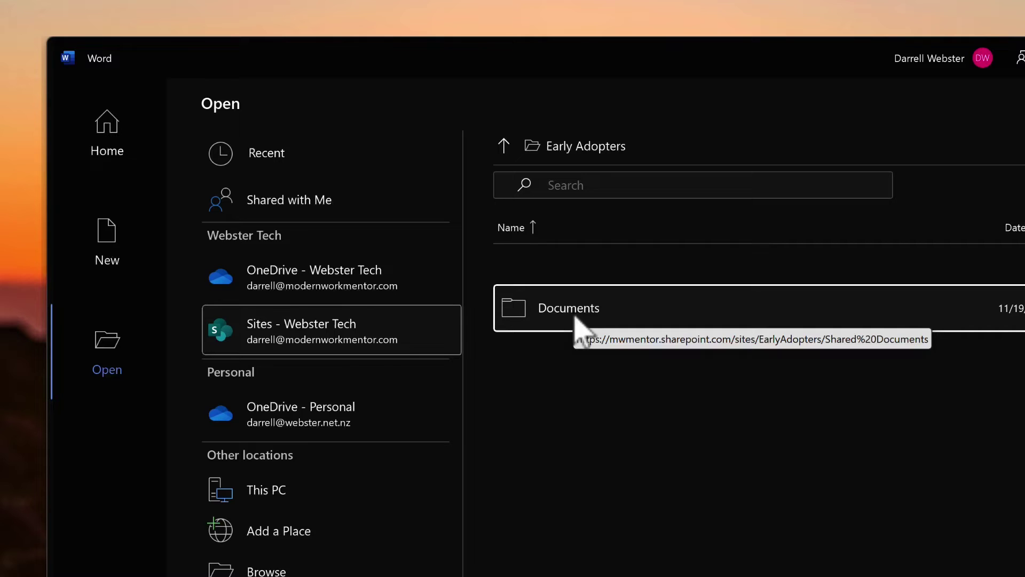
{"action": "left_click", "coordinate": [576, 317]}
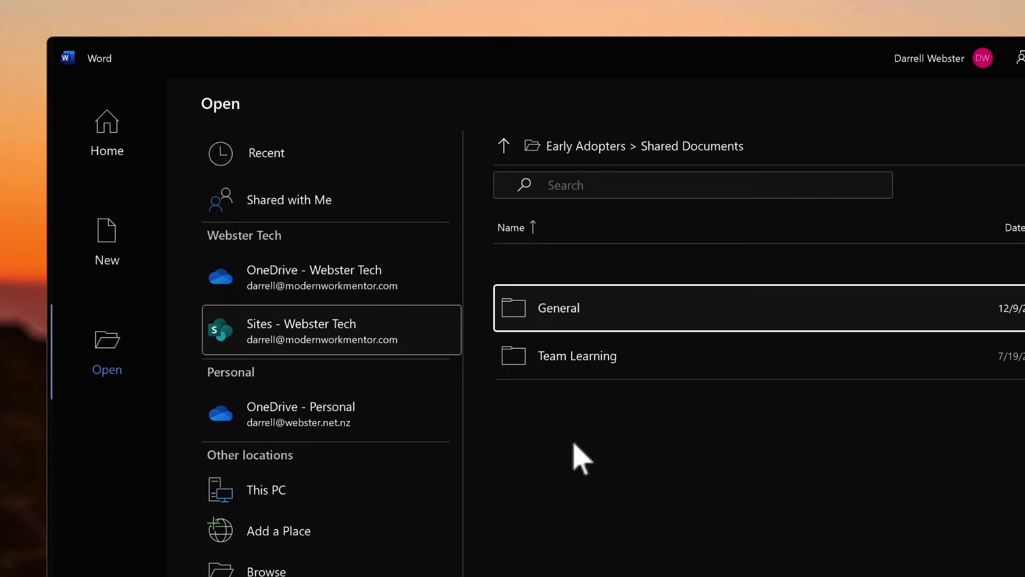
{"action": "left_click", "coordinate": [583, 358]}
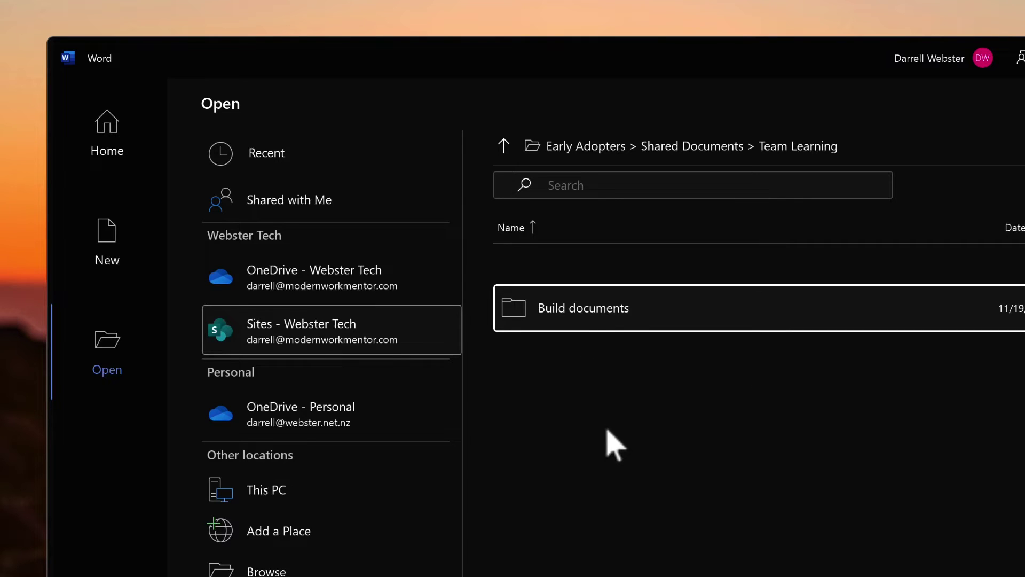
{"action": "left_click", "coordinate": [582, 320]}
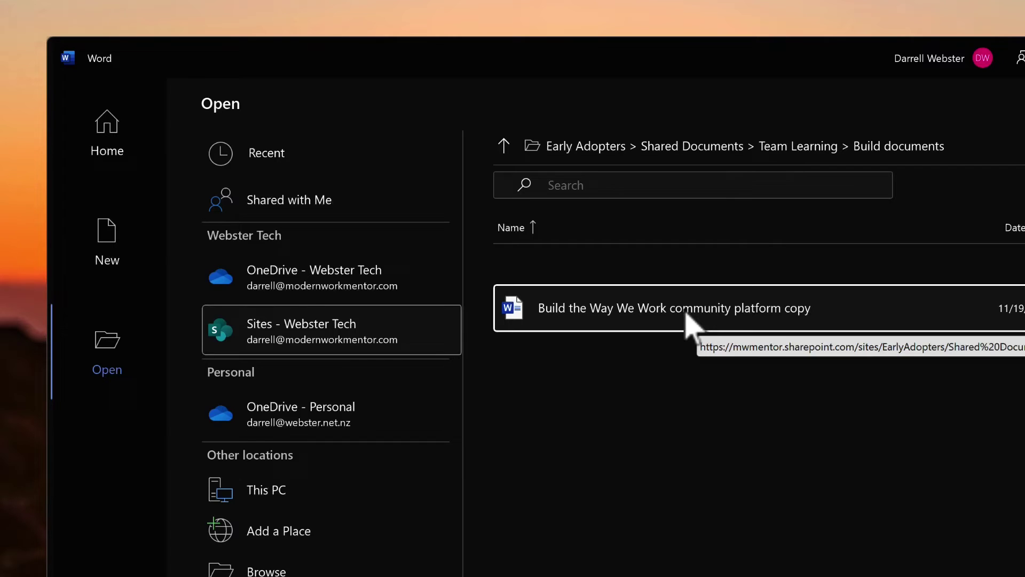
{"action": "left_click", "coordinate": [686, 320]}
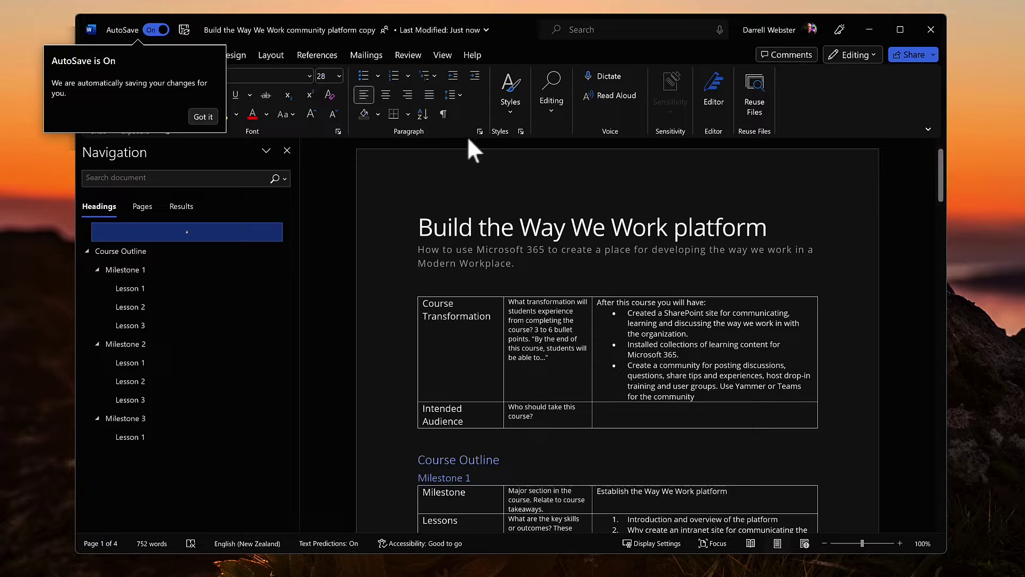
Step: Dismiss the AutoSave tip and browse the Way We Work site's shared documents in File > Open
{"action": "left_click", "coordinate": [203, 117]}
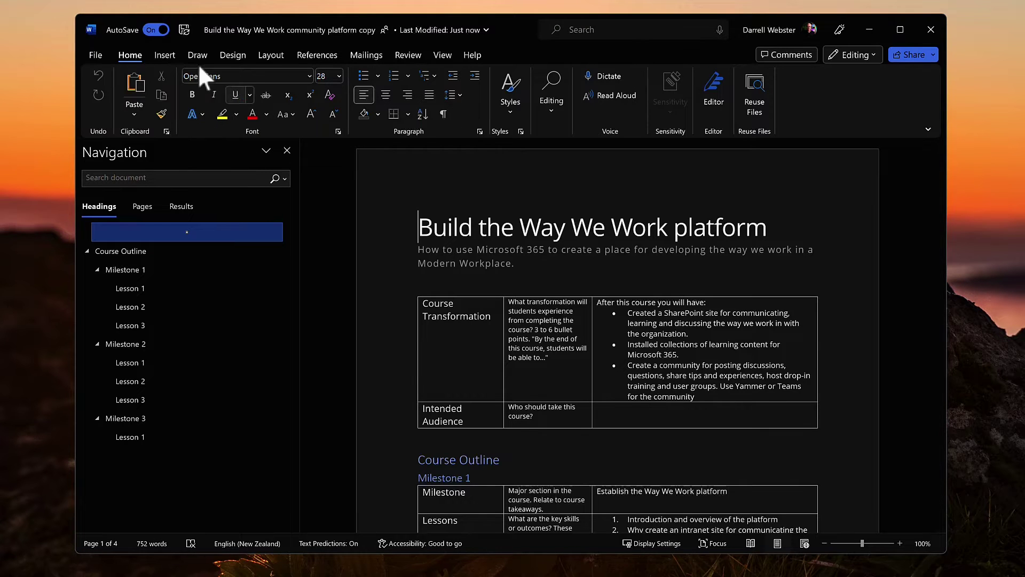
{"action": "left_click", "coordinate": [96, 54]}
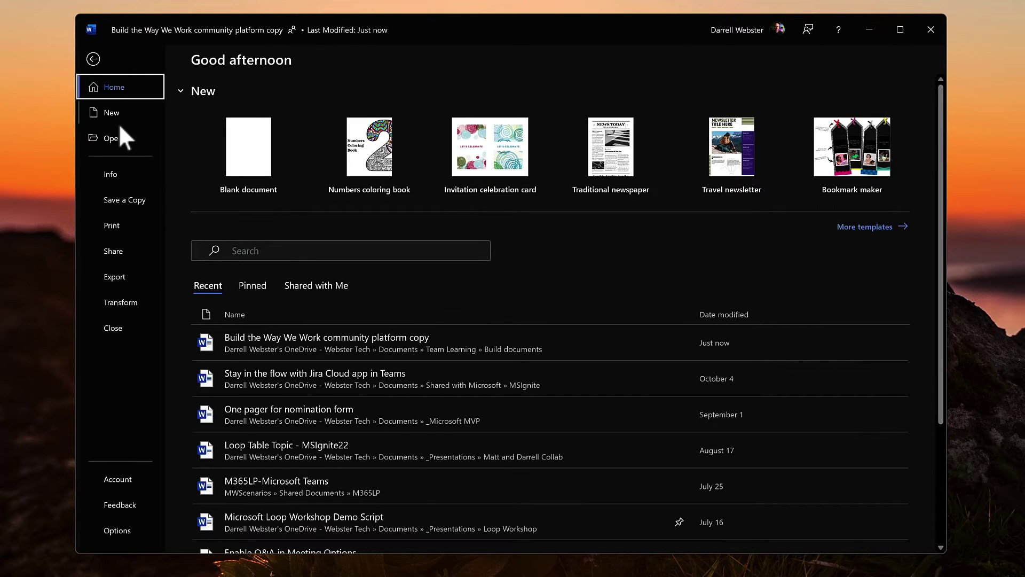
{"action": "left_click", "coordinate": [119, 140]}
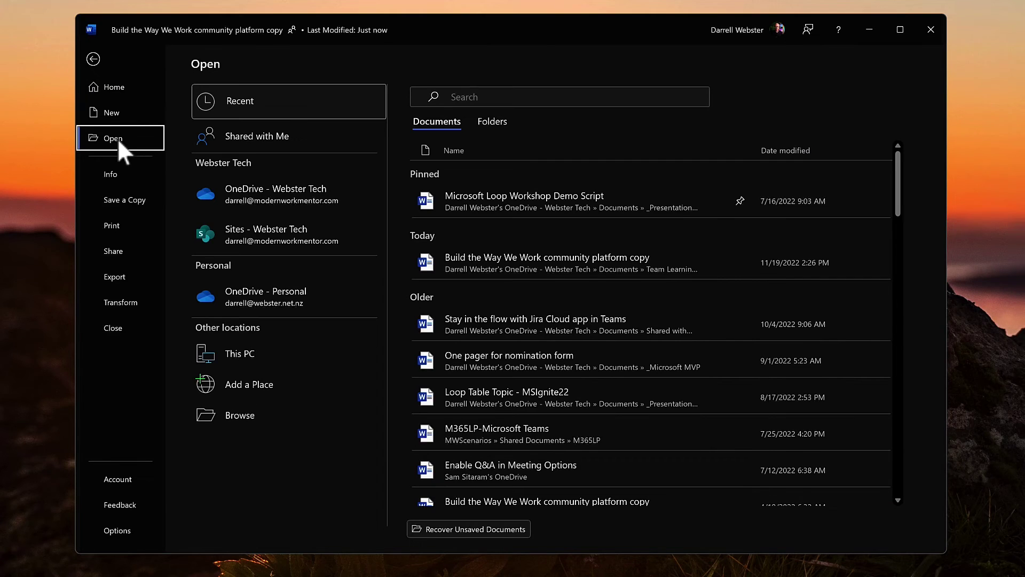
{"action": "left_click", "coordinate": [289, 228]}
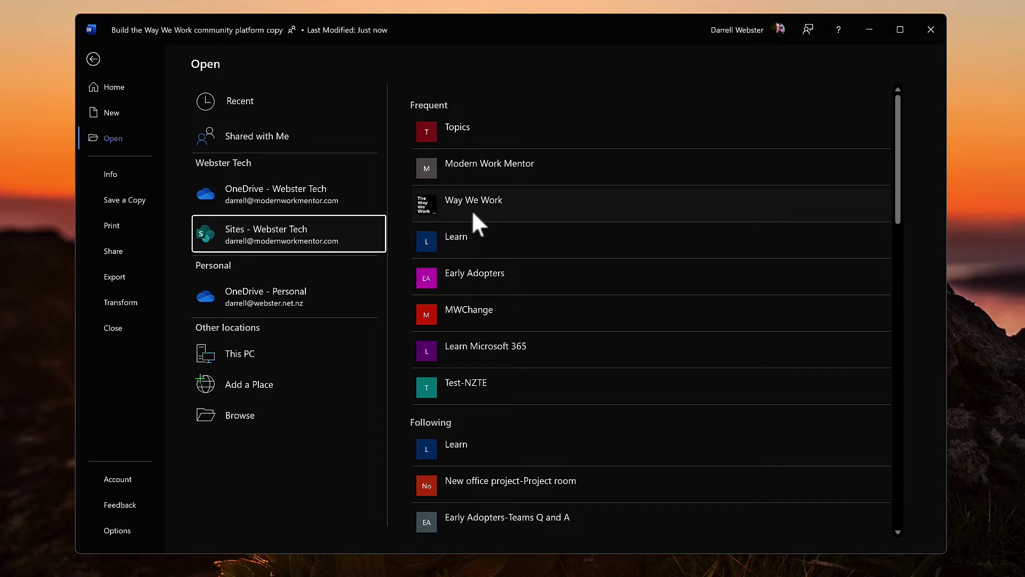
{"action": "left_click", "coordinate": [473, 213]}
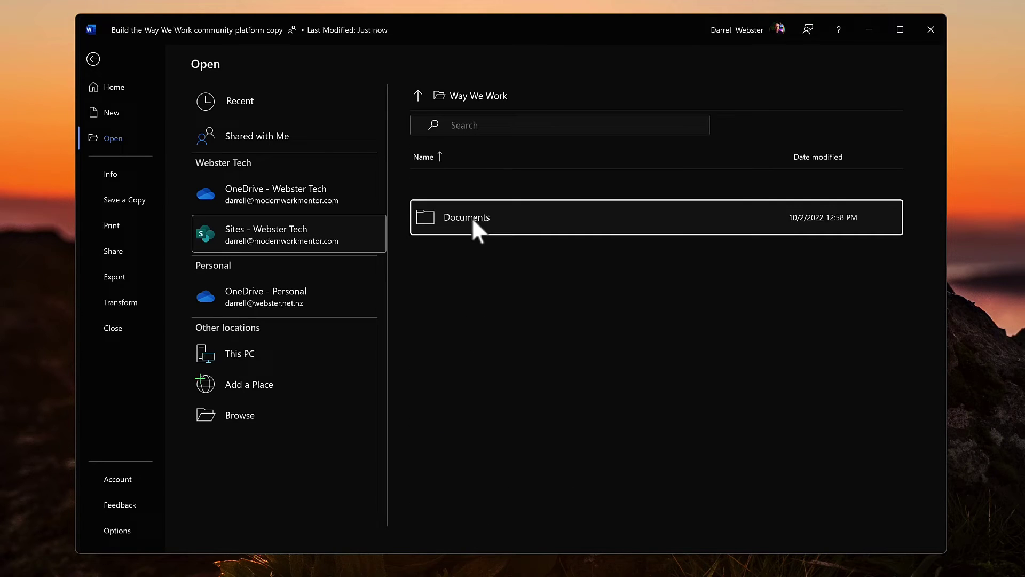
{"action": "left_click", "coordinate": [472, 218]}
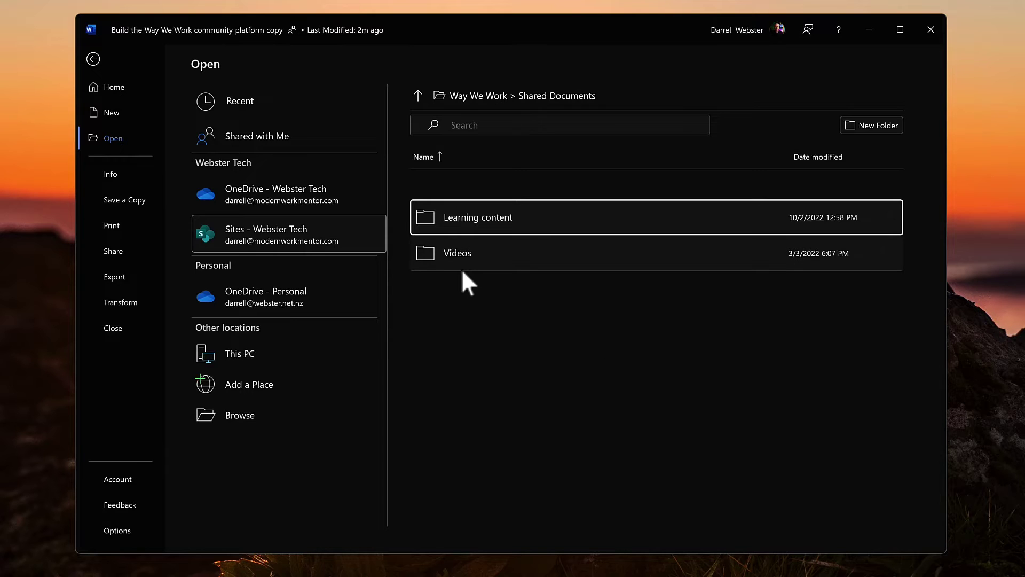
Step: Pin the Build the Way We Work document to the top of the Recent list
{"action": "left_click", "coordinate": [219, 100]}
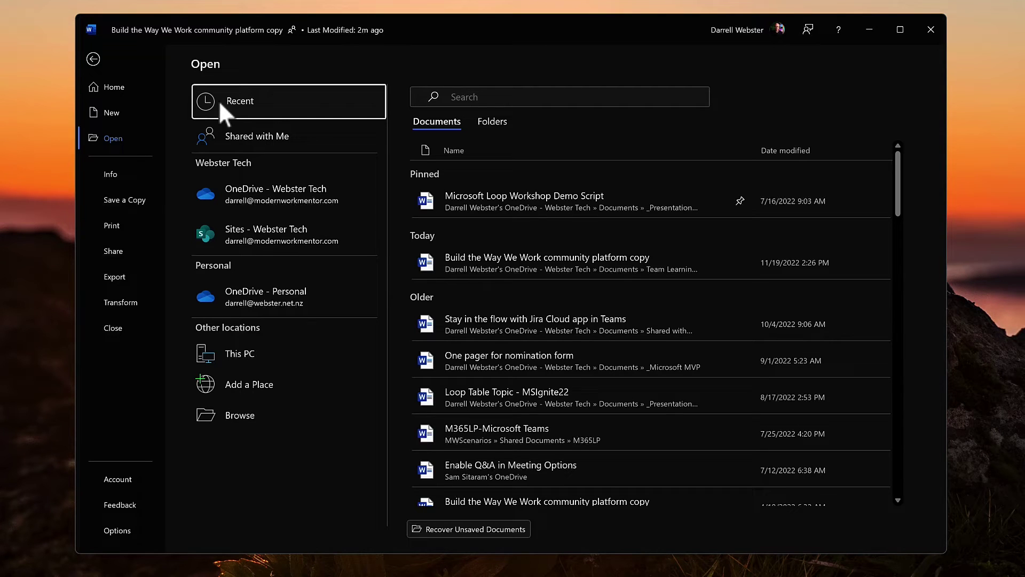
{"action": "mouse_move", "coordinate": [748, 273]}
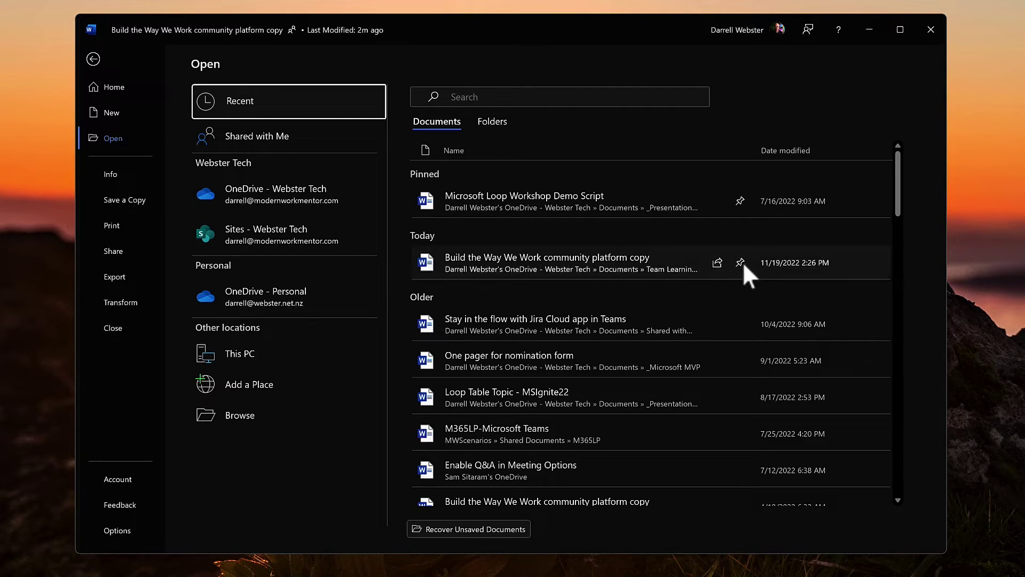
{"action": "left_click", "coordinate": [741, 262]}
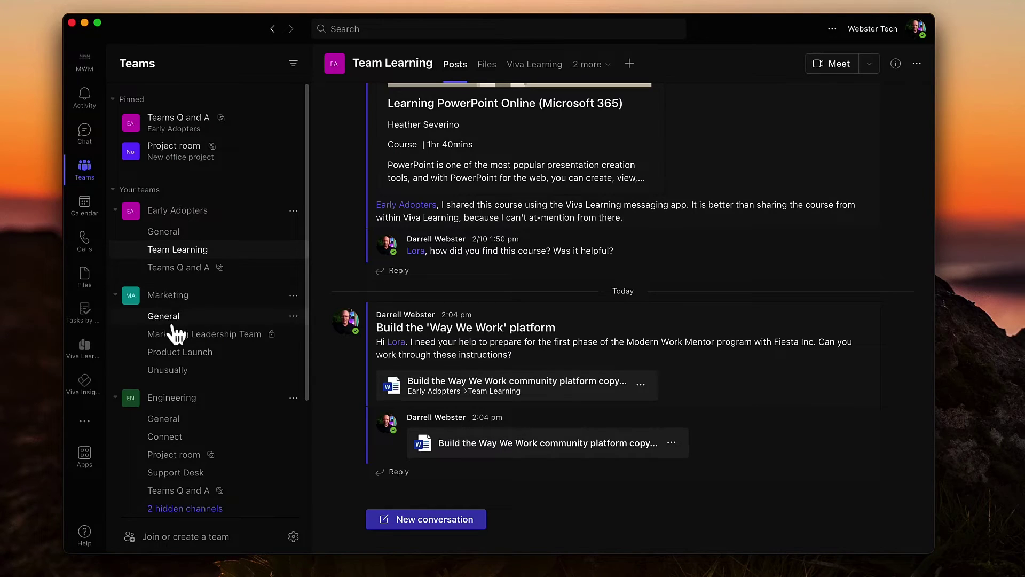
Step: Show the Files tab of the Marketing team's Product Launch channel
{"action": "left_click", "coordinate": [201, 357]}
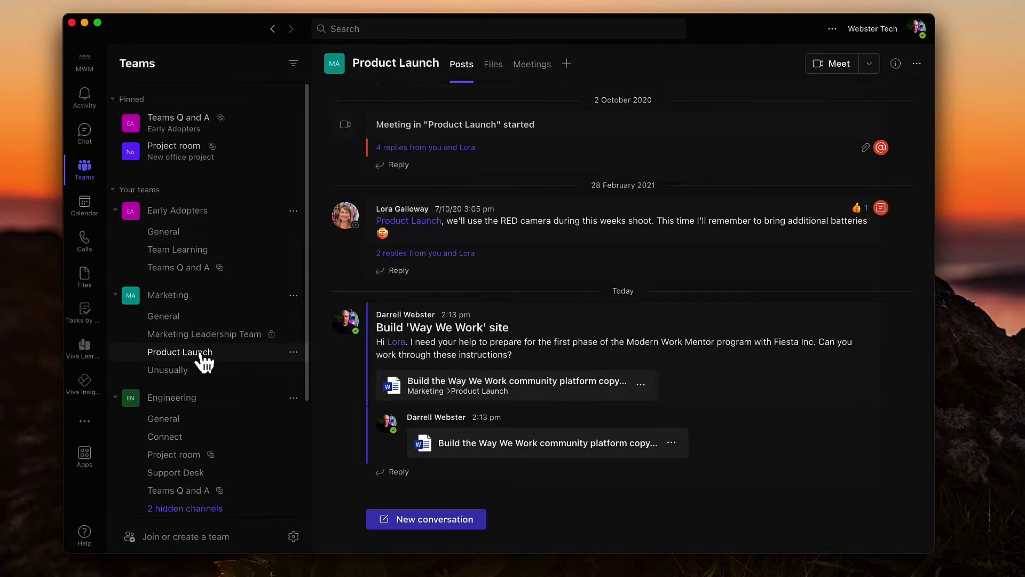
{"action": "left_click", "coordinate": [492, 66]}
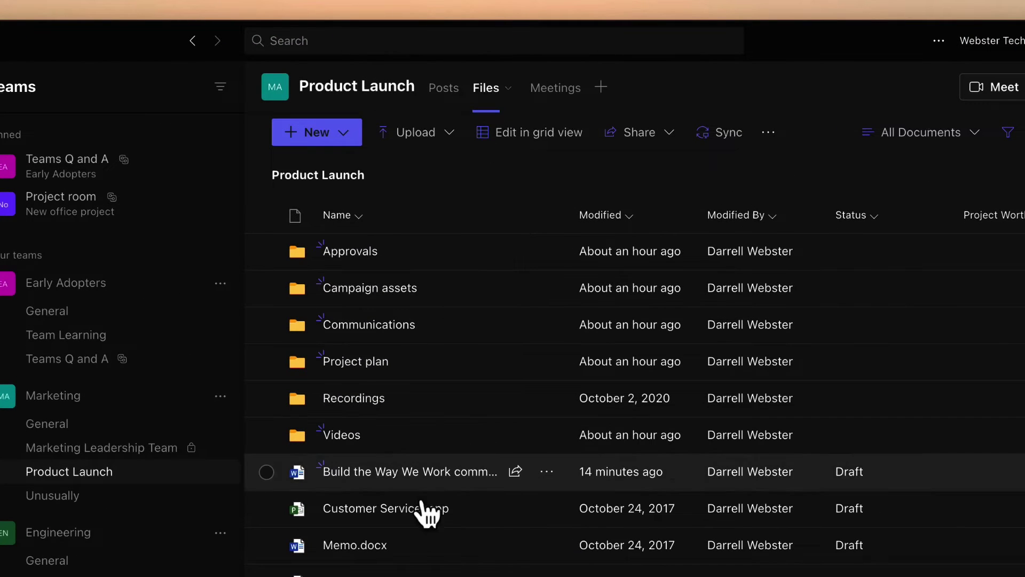
Step: Drag Memo.docx from the Product Launch file list into the Project plan folder
{"action": "left_click_drag", "start_coordinate": [377, 546], "coordinate": [378, 375]}
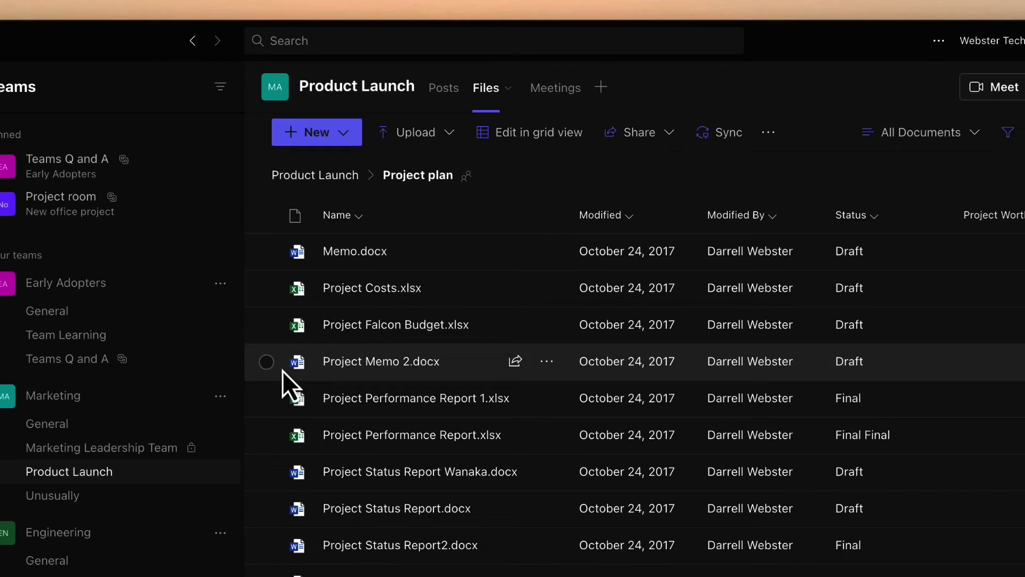
Step: Select Project Memo 2.docx and Project Performance Report 1.xlsx and start moving them
{"action": "left_click", "coordinate": [283, 374]}
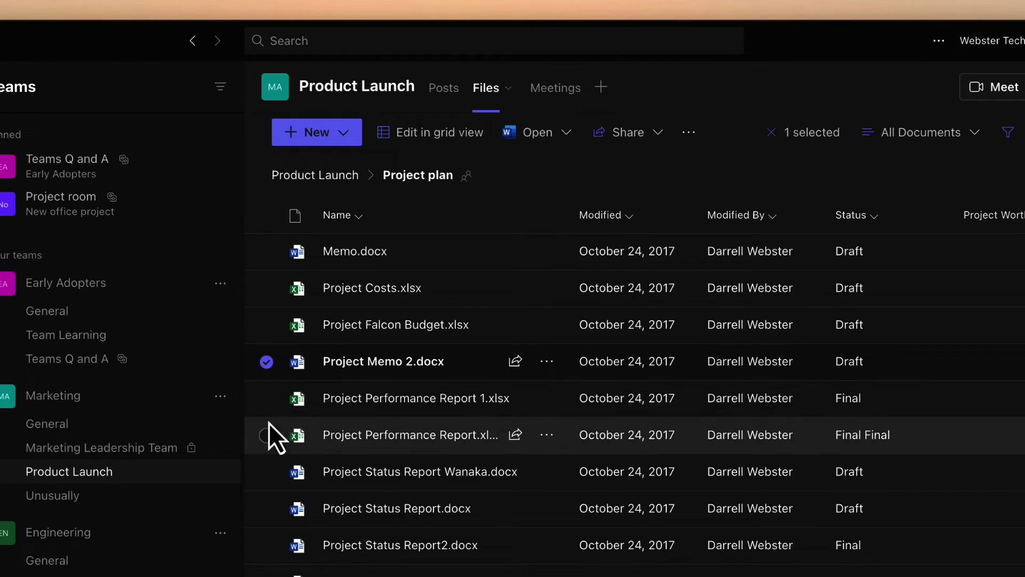
{"action": "left_click", "coordinate": [268, 405]}
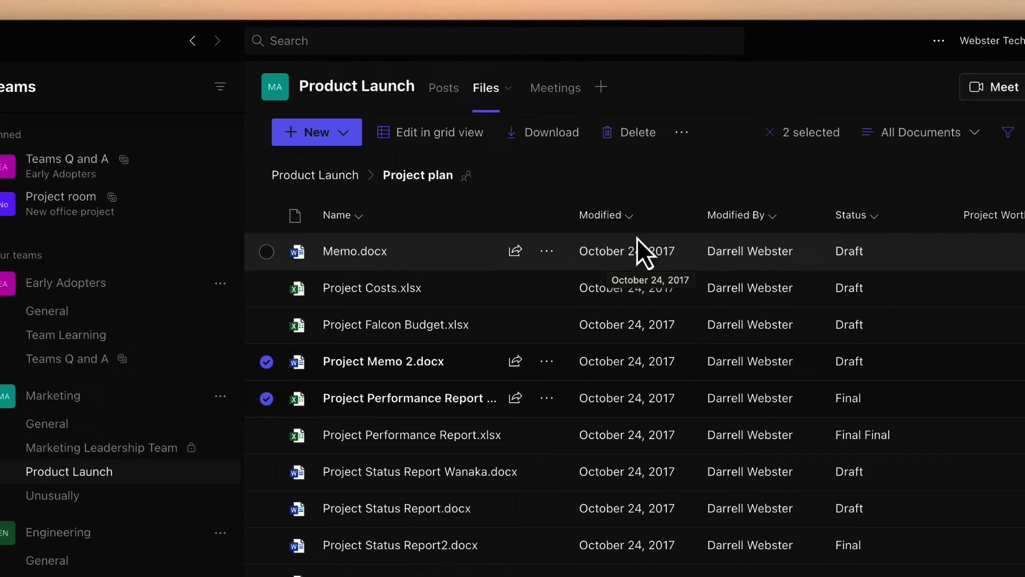
{"action": "left_click", "coordinate": [682, 139]}
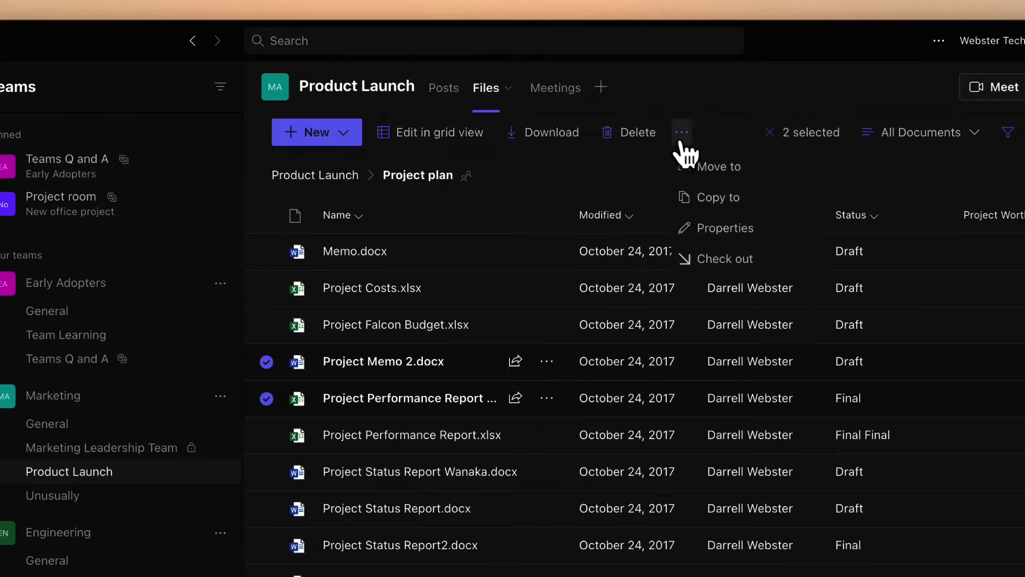
{"action": "left_click", "coordinate": [725, 169]}
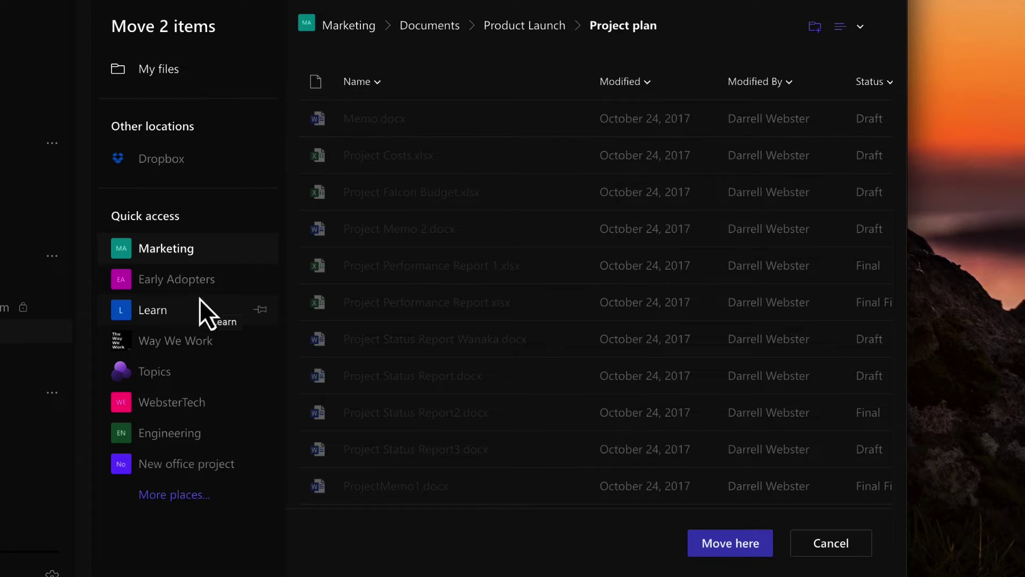
Step: Pick Early Adopters' Team Learning folder, under In channels, as the move destination
{"action": "left_click", "coordinate": [166, 284]}
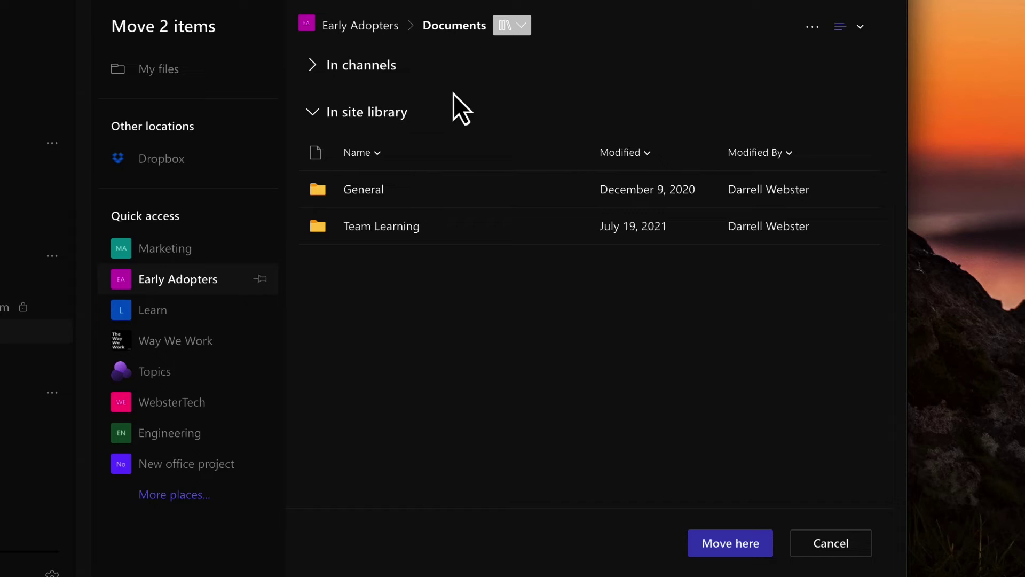
{"action": "left_click", "coordinate": [310, 70]}
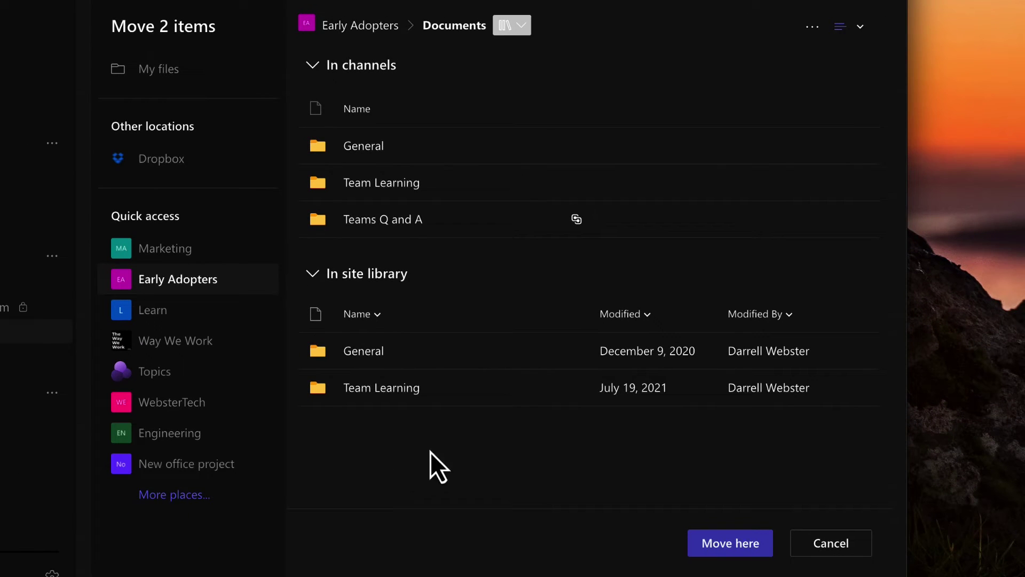
{"action": "left_click", "coordinate": [380, 390]}
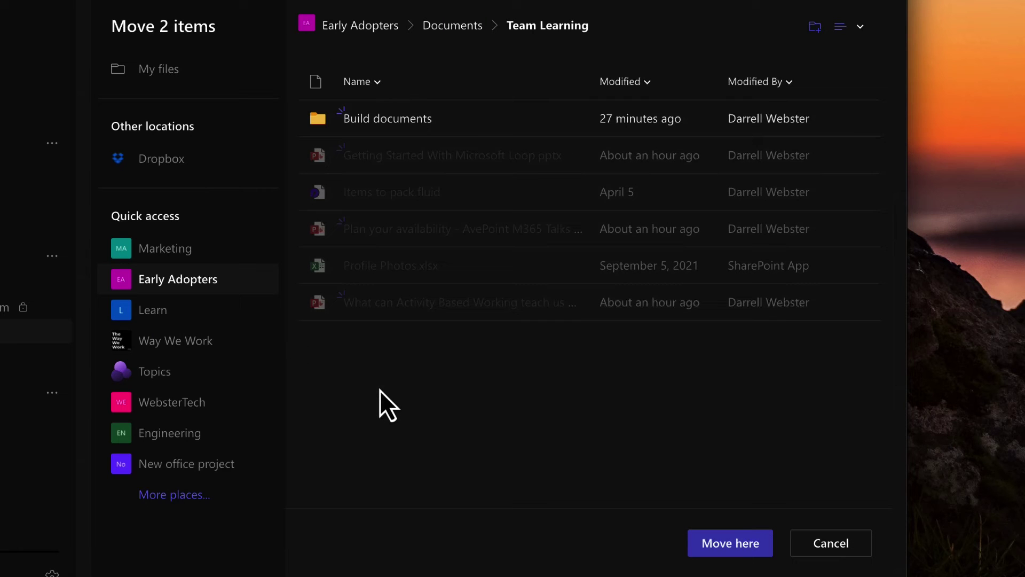
Step: Move both files into Team Learning, choosing Move anyway for Project Performance Report 1.xlsx
{"action": "left_click", "coordinate": [732, 554]}
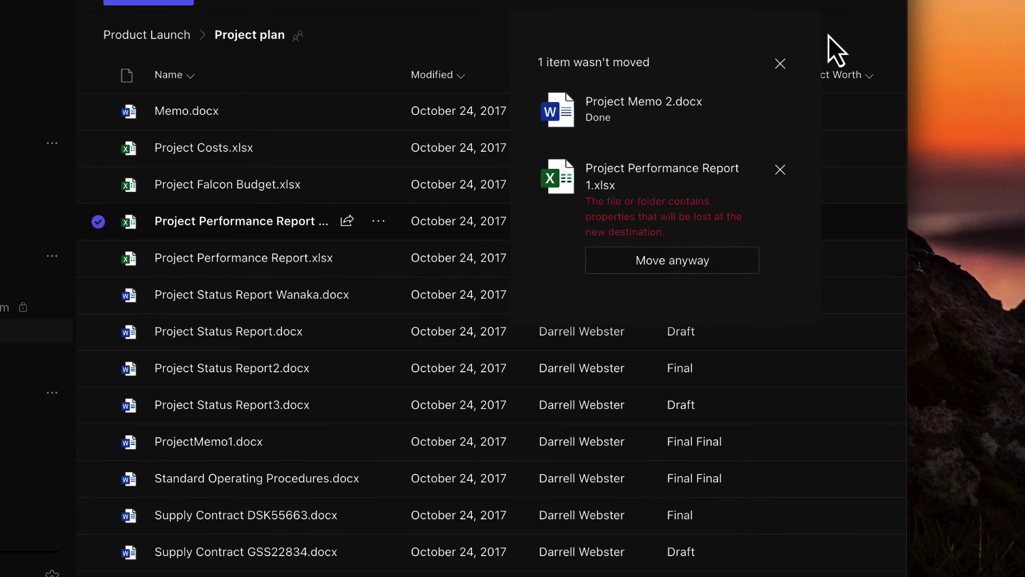
{"action": "left_click", "coordinate": [678, 261]}
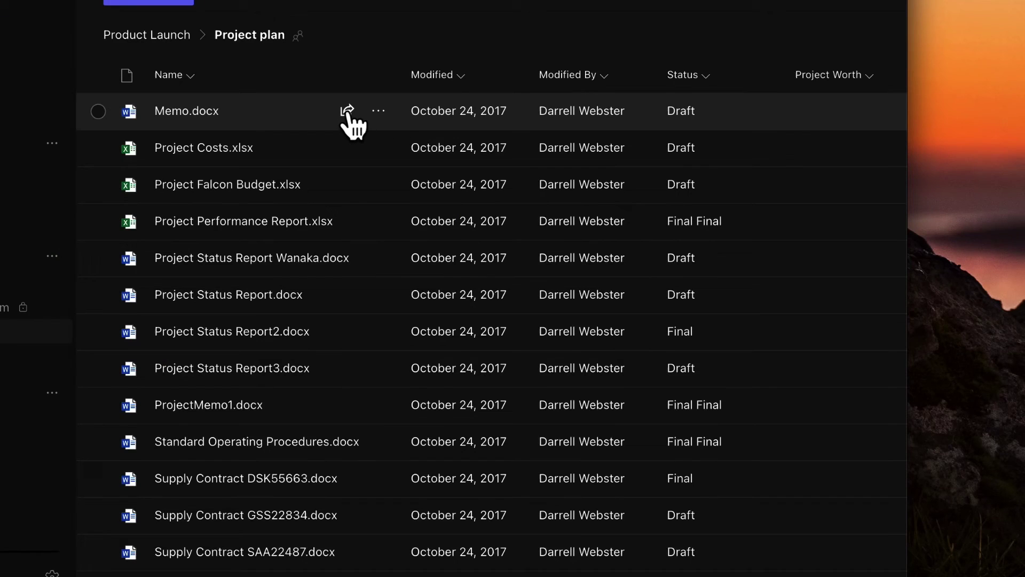
Step: Copy a Memo.docx sharing link restricted to People with existing access
{"action": "left_click", "coordinate": [349, 111]}
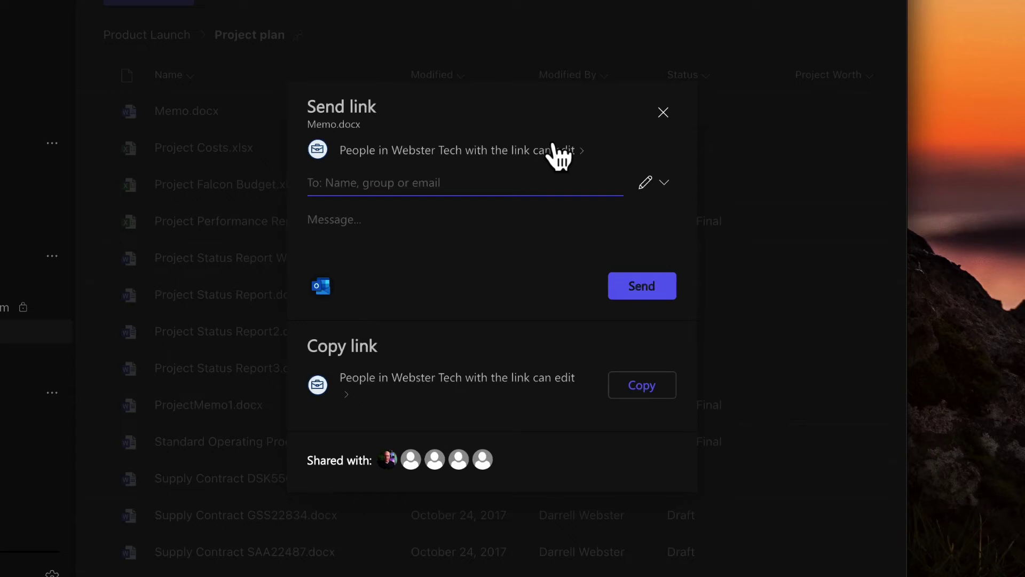
{"action": "left_click", "coordinate": [576, 156]}
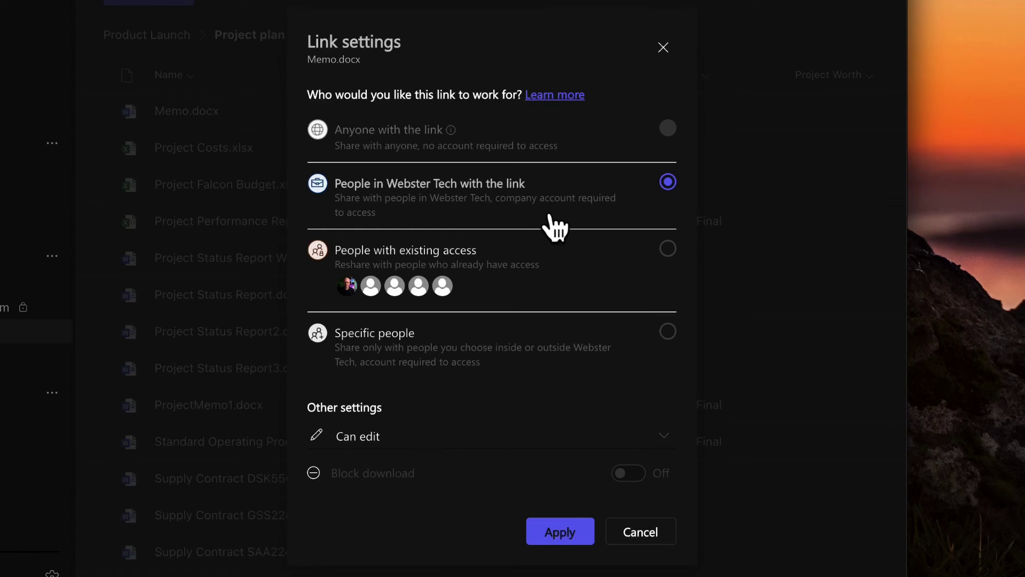
{"action": "left_click", "coordinate": [669, 251]}
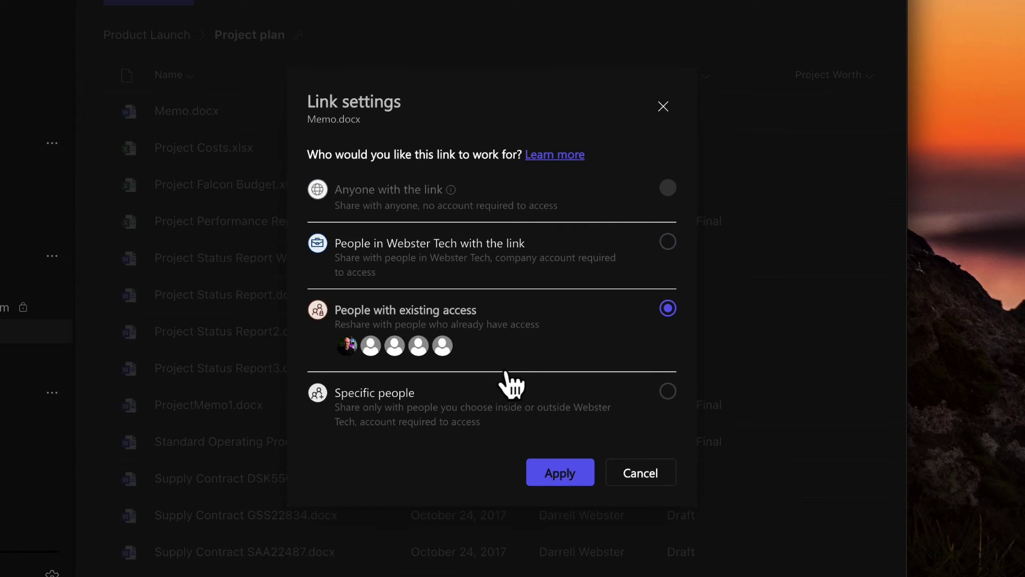
{"action": "left_click", "coordinate": [568, 471]}
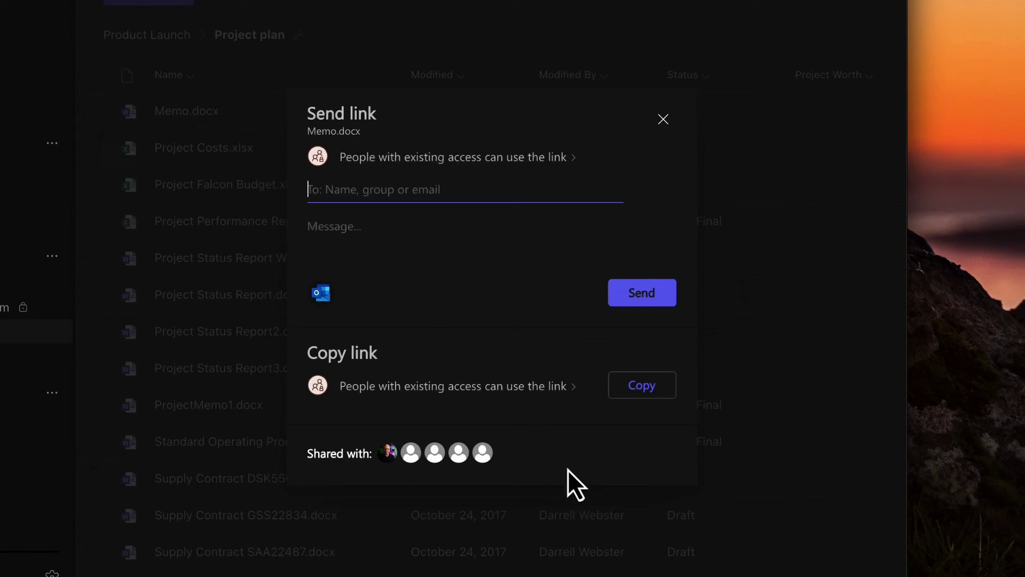
{"action": "left_click", "coordinate": [655, 389]}
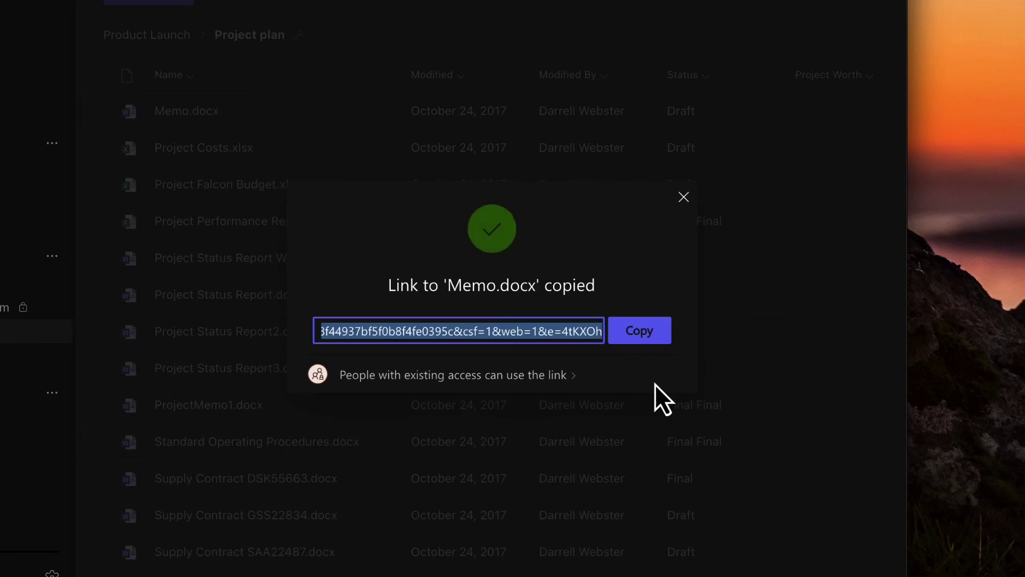
{"action": "left_click", "coordinate": [653, 342]}
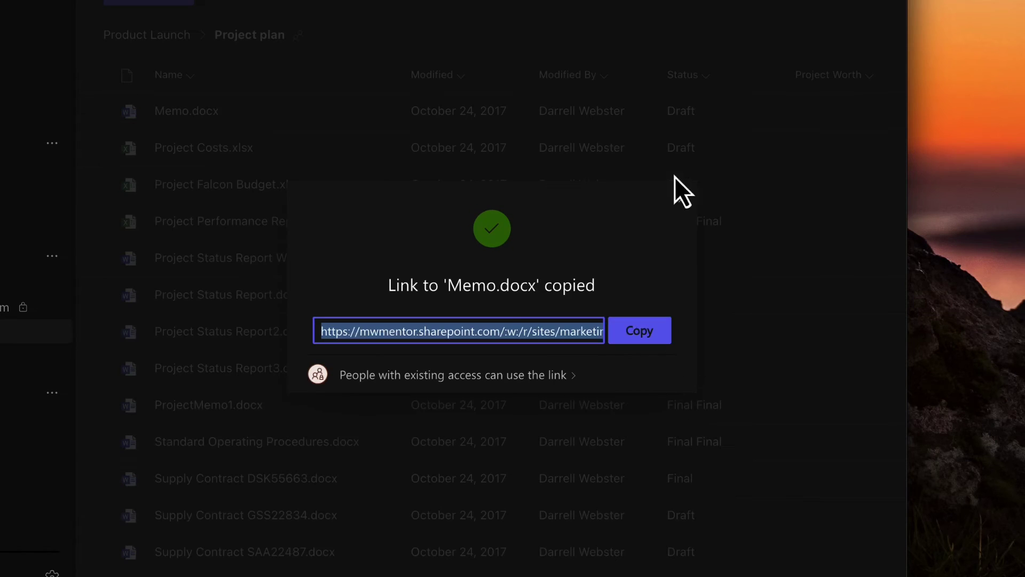
{"action": "left_click", "coordinate": [684, 197]}
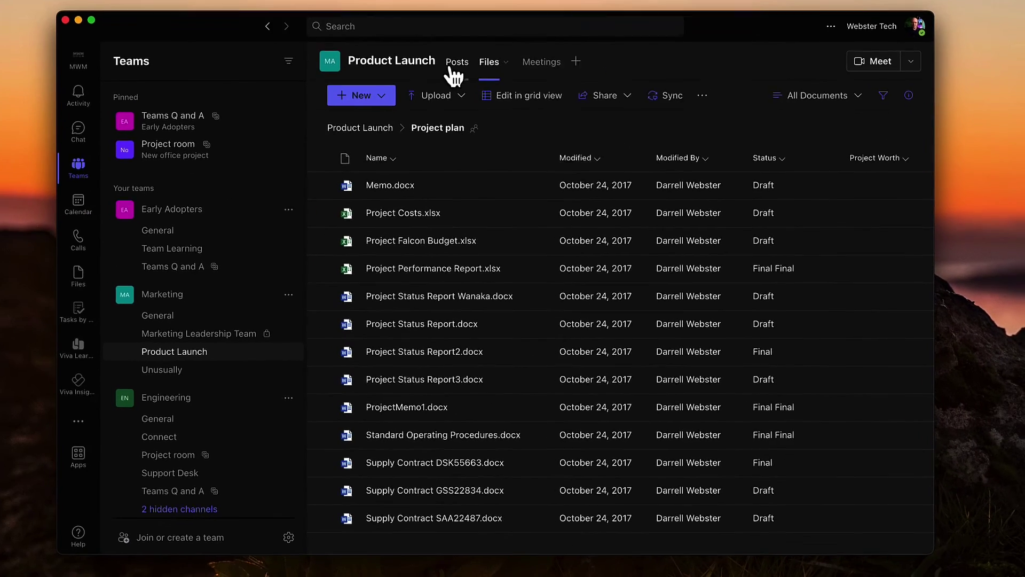
Step: Start a new Product Launch post mentioning the colleague, followed by ', this was file'
{"action": "left_click", "coordinate": [453, 67]}
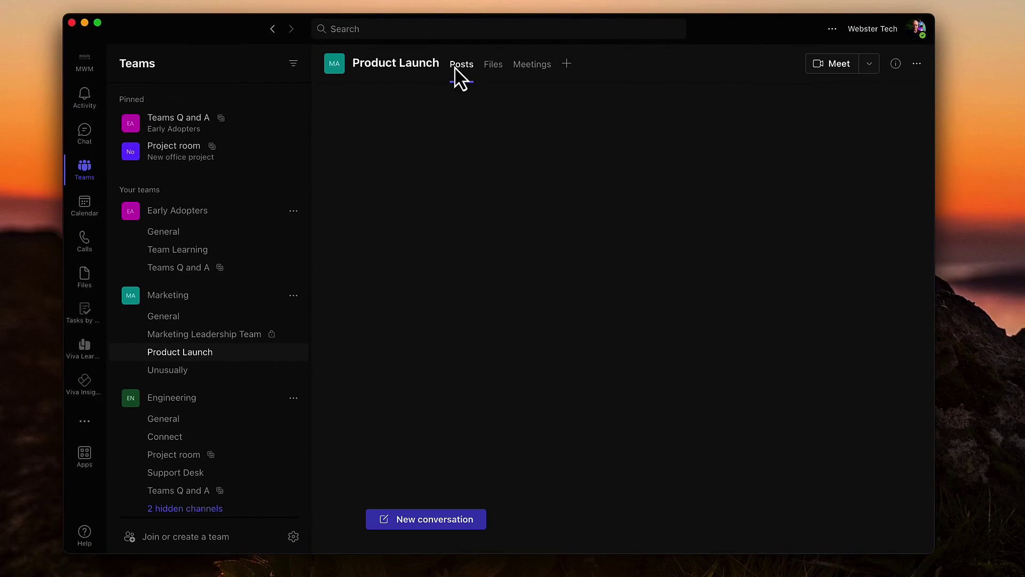
{"action": "left_click", "coordinate": [427, 526]}
{"action": "type", "text": "@lora"}
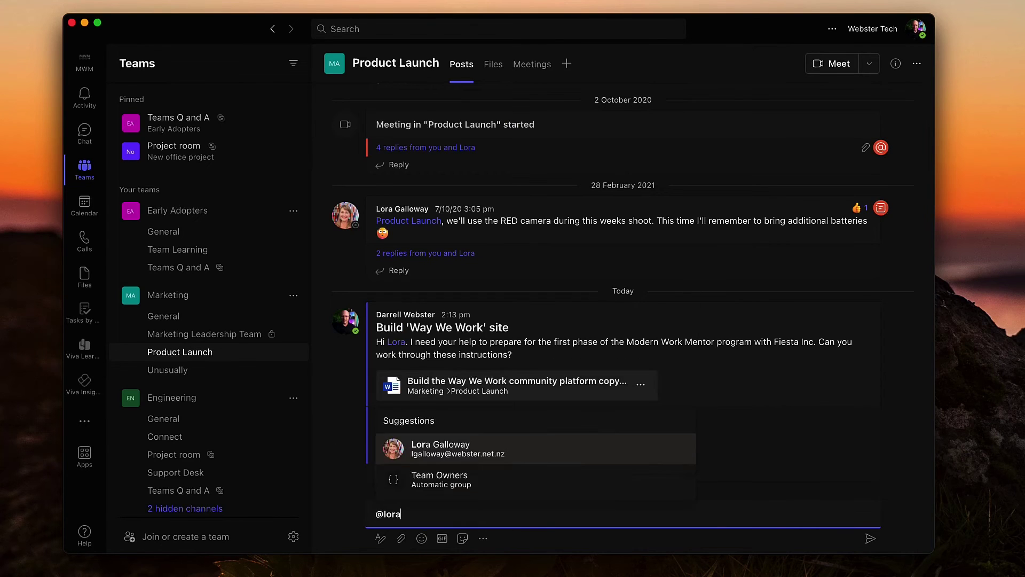
{"action": "key", "text": "Return"}
{"action": "type", "text": ", this"}
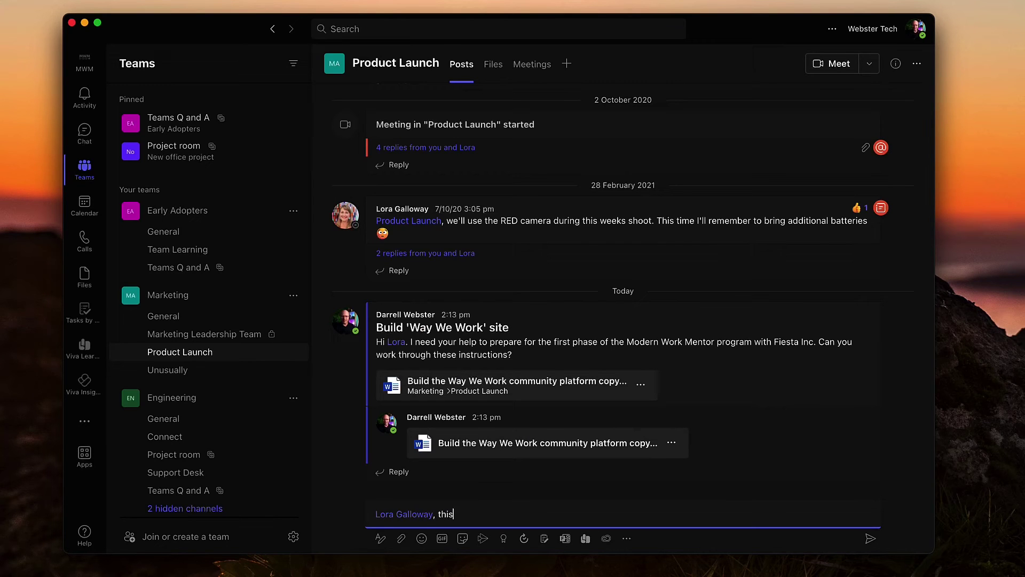
{"action": "type", "text": " was file"}
Step: Paste the Memo.docx link and set its permission to People with existing access
{"action": "key", "text": "super+v"}
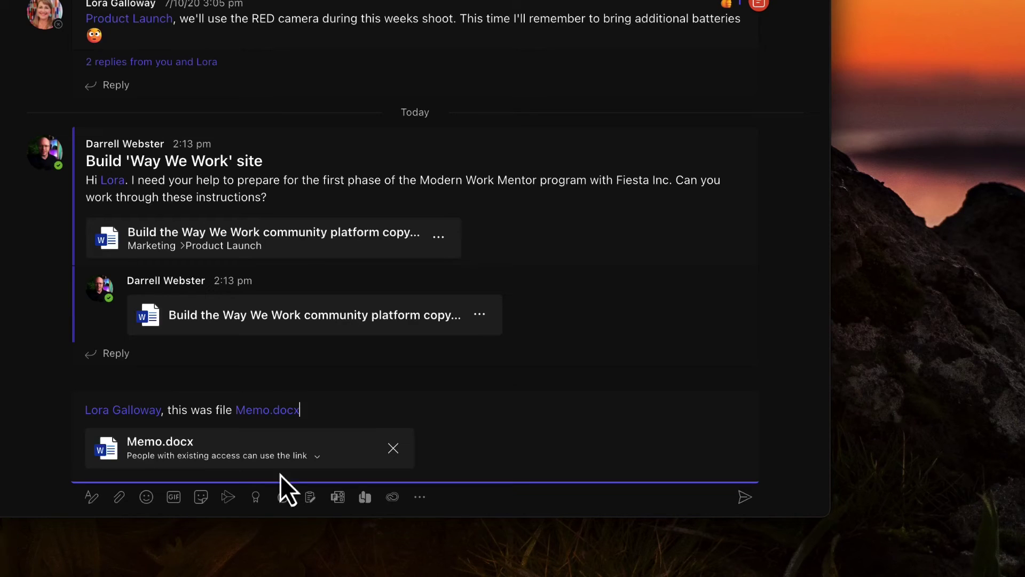
{"action": "left_click", "coordinate": [313, 462]}
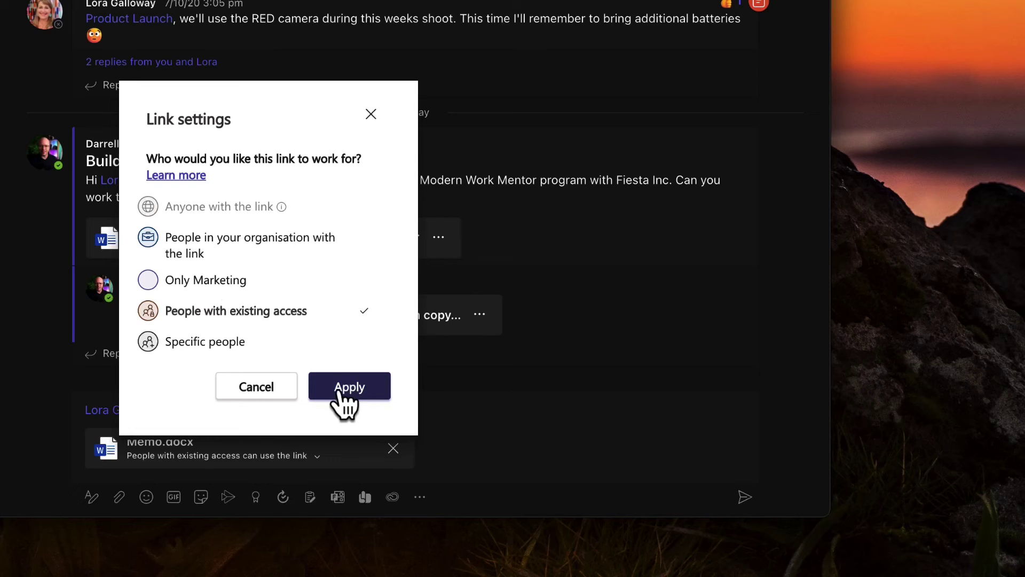
{"action": "left_click", "coordinate": [368, 390]}
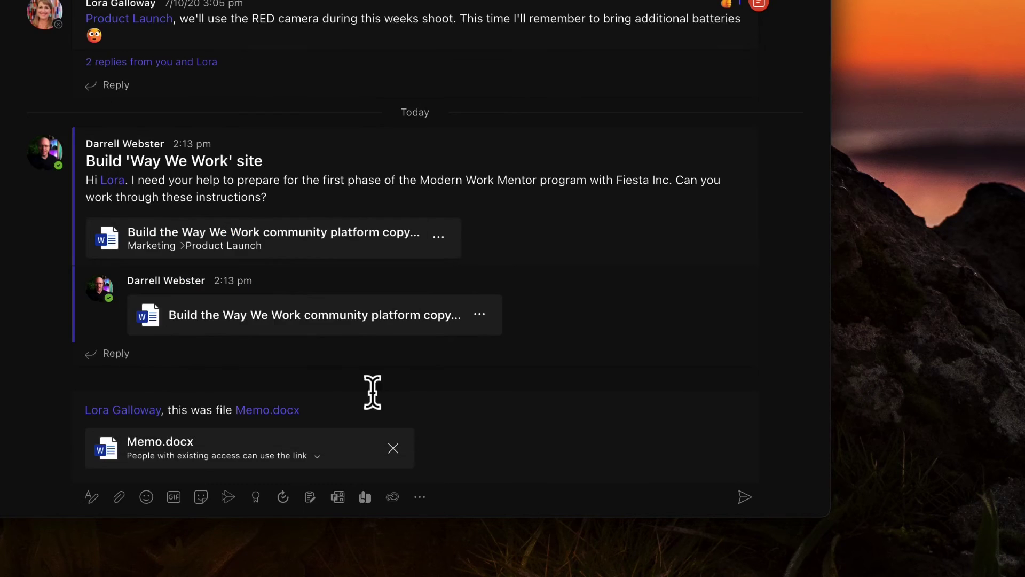
Step: Send the post with the Memo.docx link to the Product Launch channel
{"action": "left_click", "coordinate": [747, 498]}
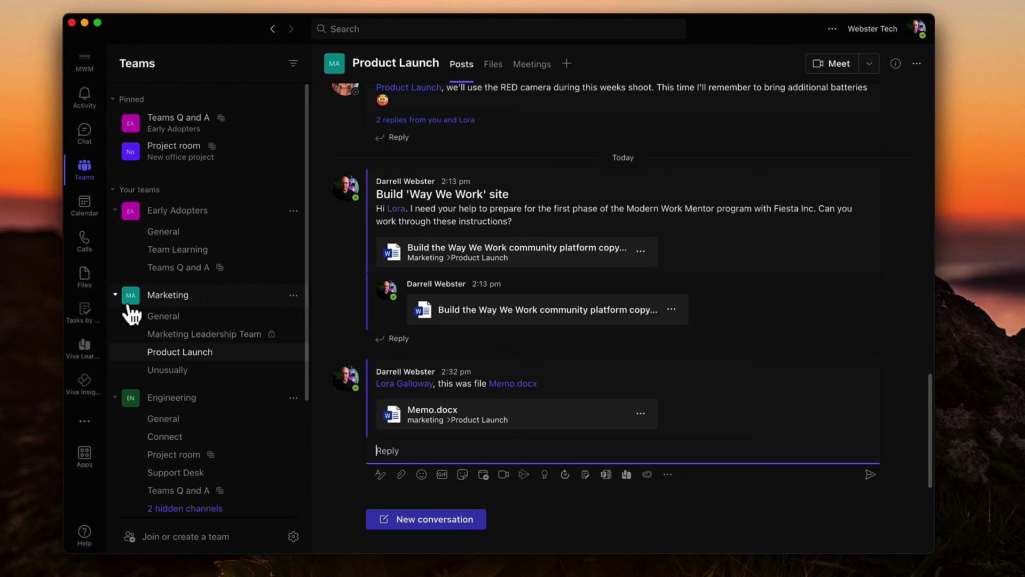
Step: In the channel's Files, select Project Delta.pptx and start moving it
{"action": "left_click", "coordinate": [492, 65]}
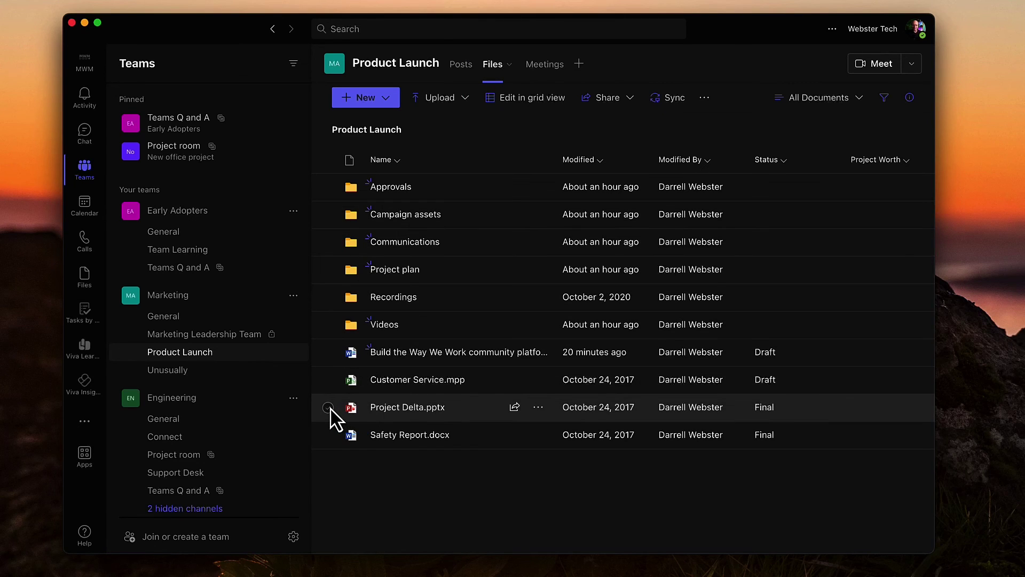
{"action": "left_click", "coordinate": [328, 408]}
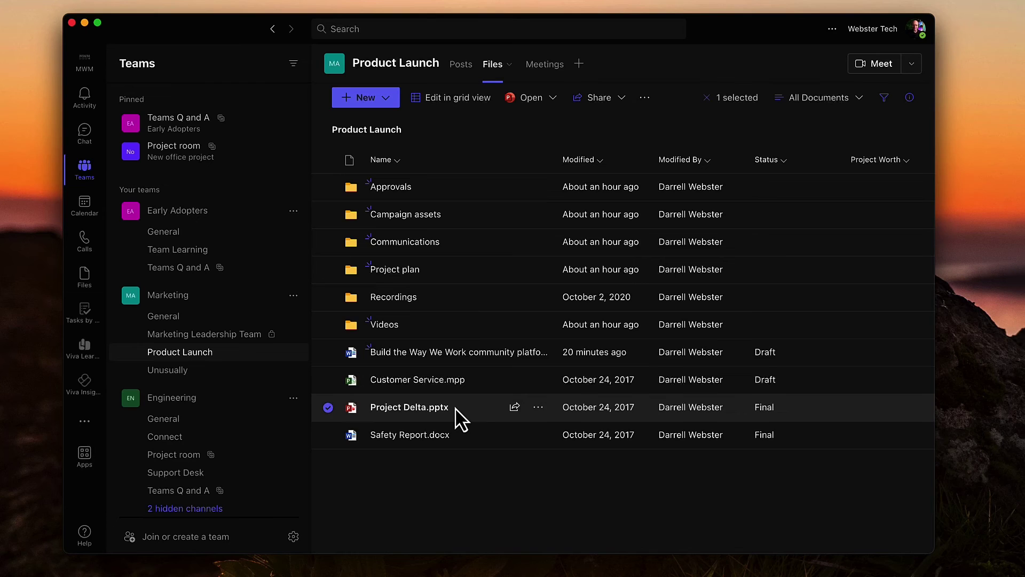
{"action": "left_click", "coordinate": [645, 98]}
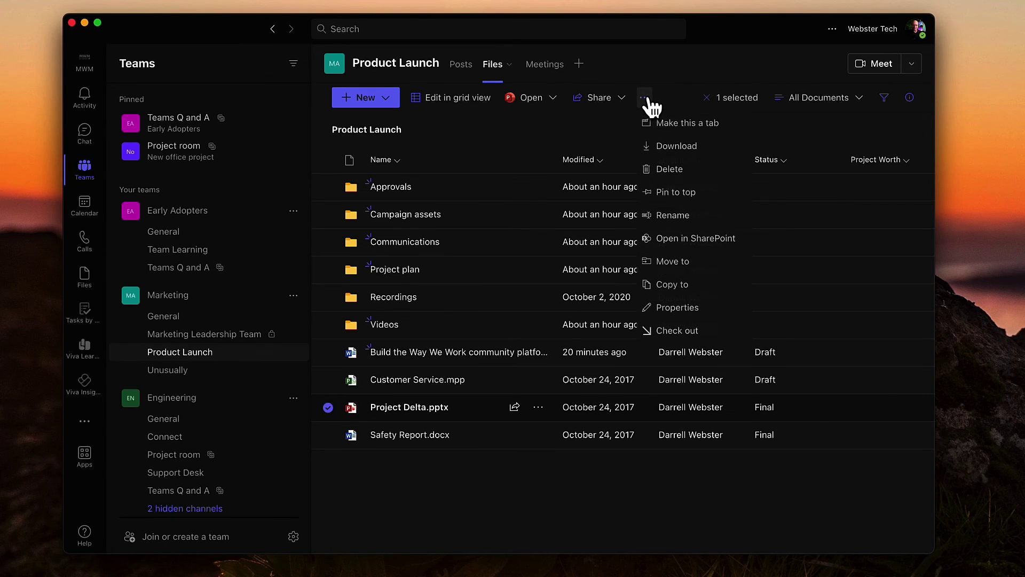
{"action": "left_click", "coordinate": [682, 265]}
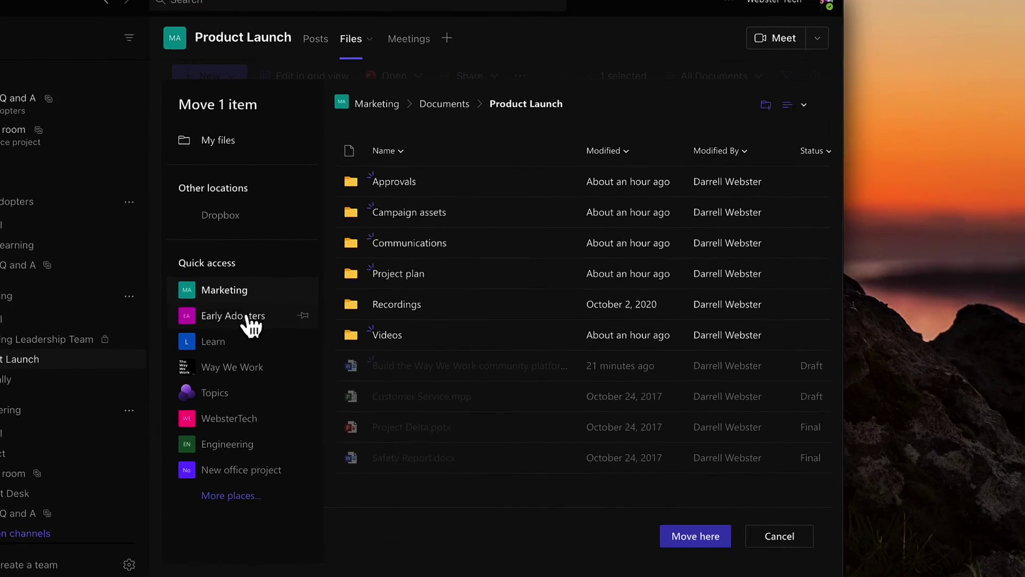
Step: Target Early Adopters' Team Learning folder, keeping sharing with the same people
{"action": "left_click", "coordinate": [185, 325]}
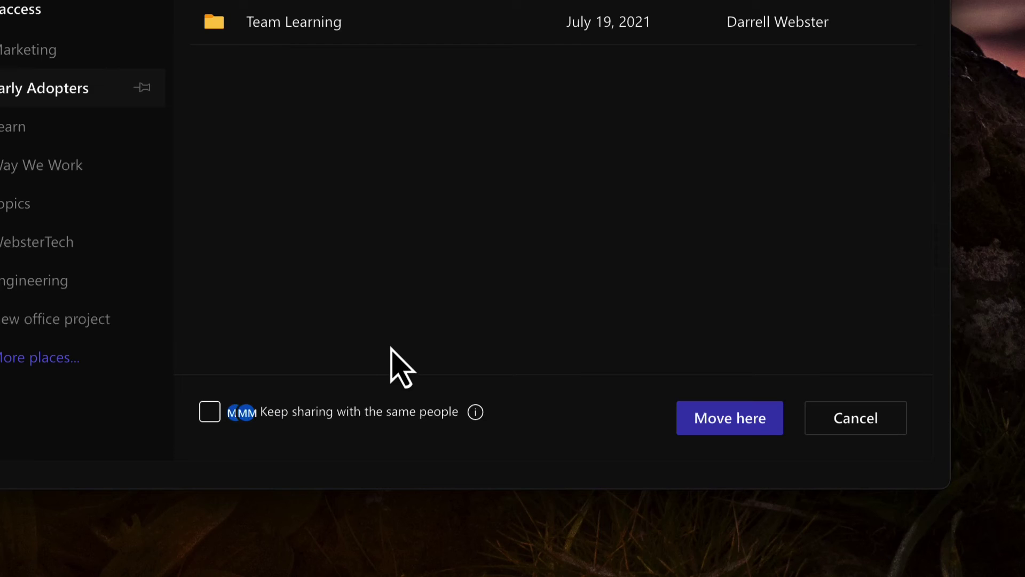
{"action": "left_click", "coordinate": [293, 32]}
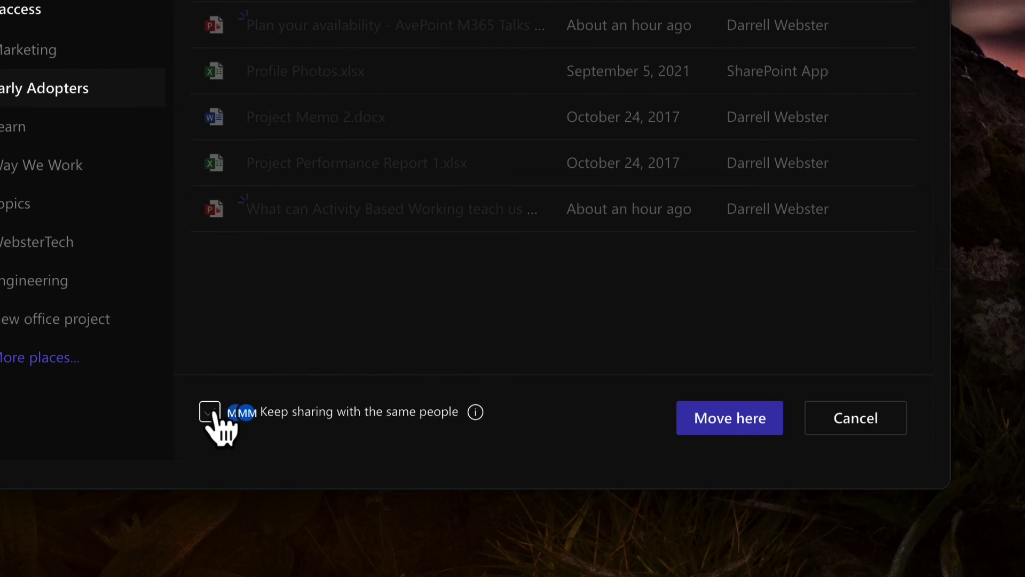
{"action": "mouse_move", "coordinate": [477, 414]}
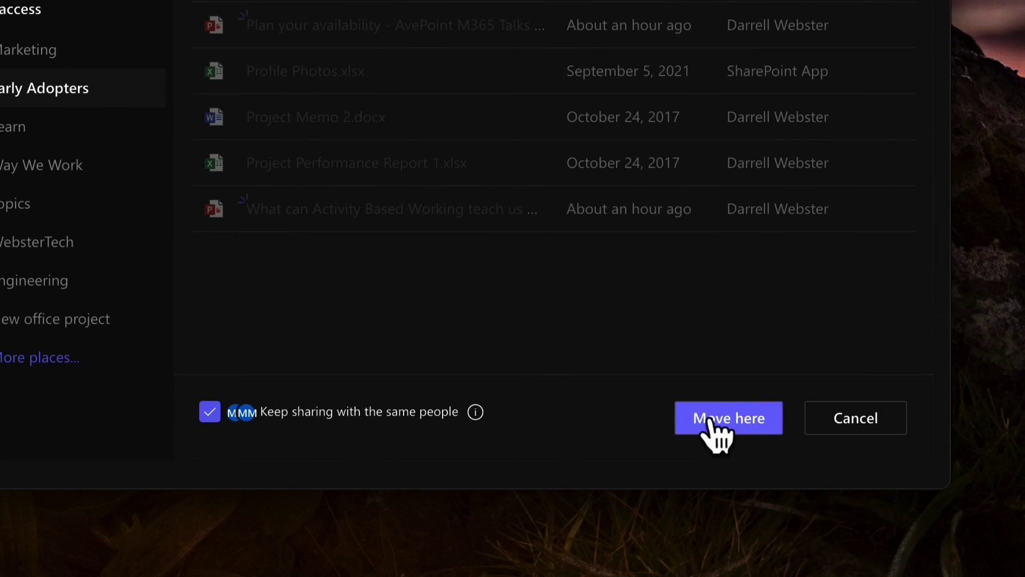
Step: Move Project Delta.pptx into Team Learning, choosing Move anyway despite losing its properties
{"action": "left_click", "coordinate": [728, 430]}
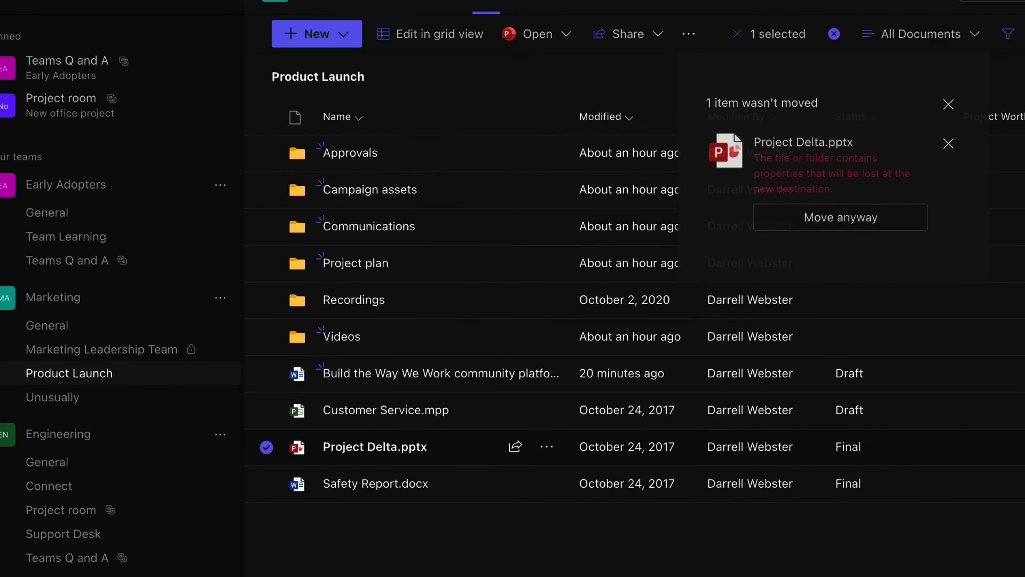
{"action": "left_click", "coordinate": [868, 222]}
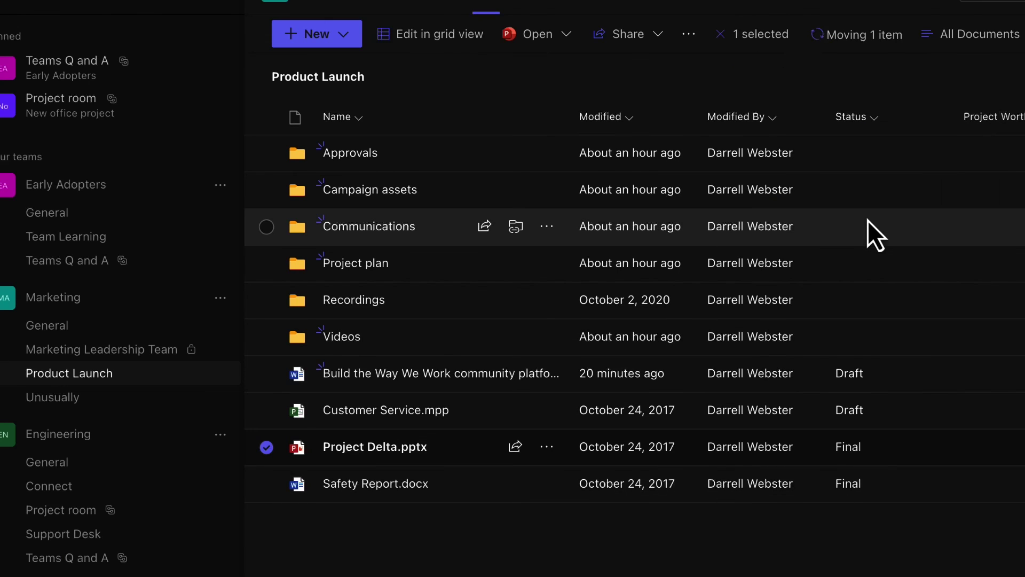